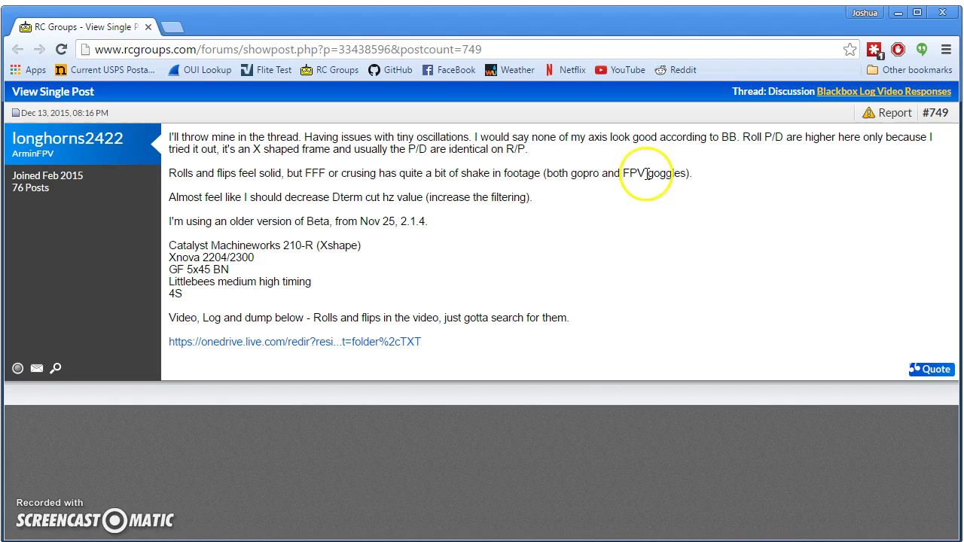
Highlight the remark about GoPro and FPV goggles in the forum post while reading it, and clear the highlight
left_click_drag(543, 176, 684, 176)
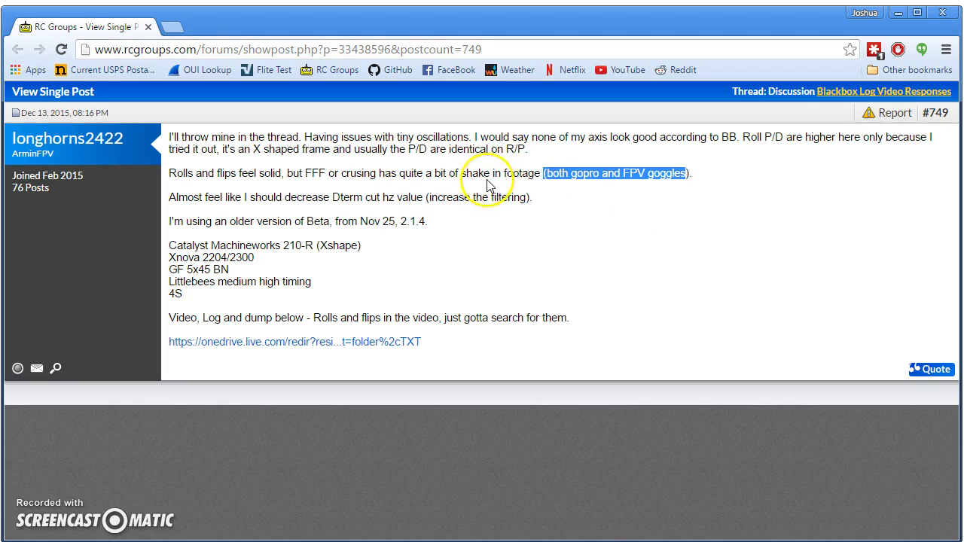
left_click(605, 192)
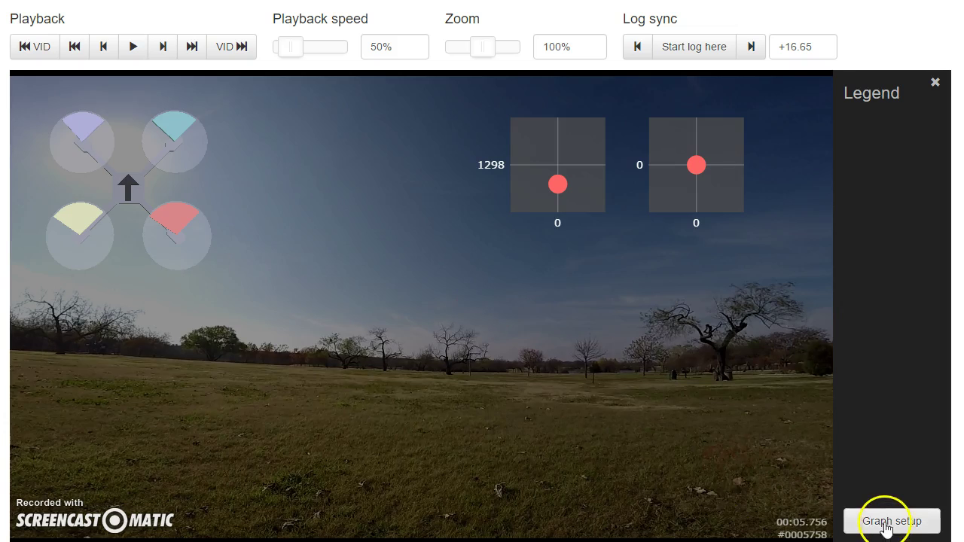
In the Blackbox log viewer, add the preset Gyros graph and save the graph setup
left_click(889, 518)
left_click(312, 16)
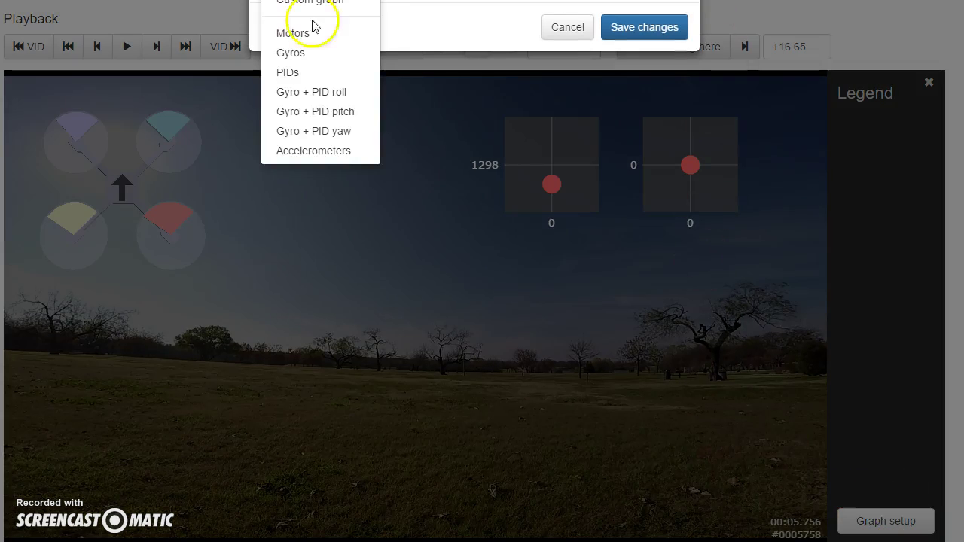
left_click(300, 49)
left_click(639, 155)
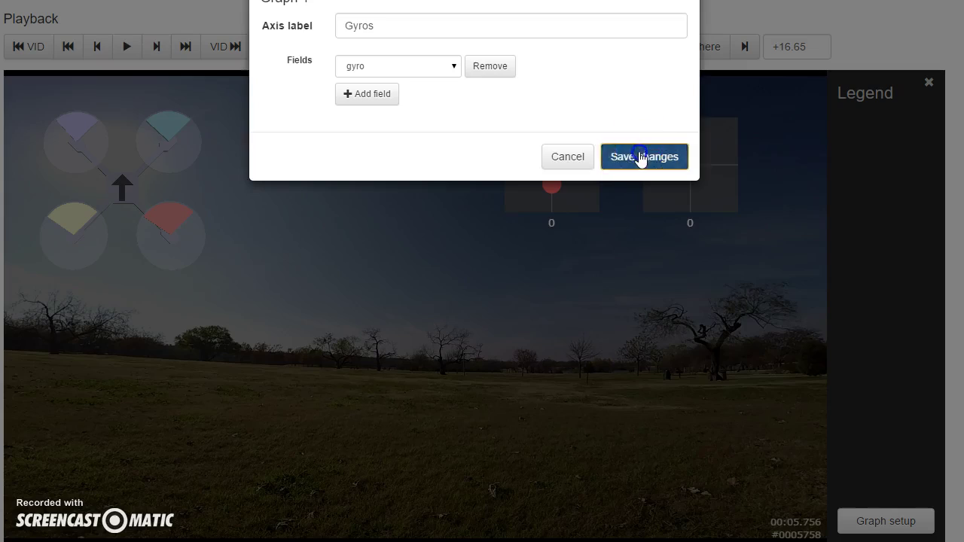
Zoom the graph out to 10% and examine the gyro traces between about 5.8 s and 8.7 s
left_click_drag(478, 43, 433, 48)
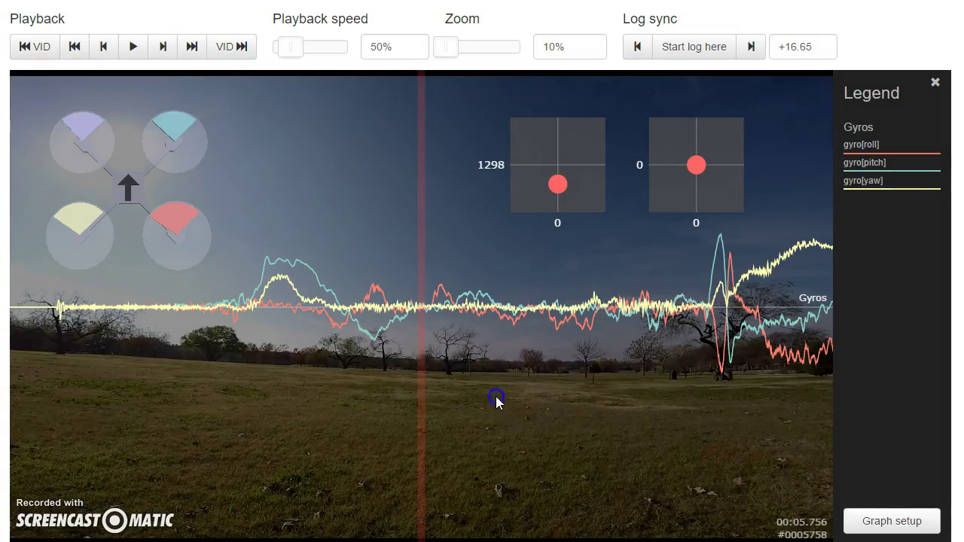
left_click_drag(497, 398, 427, 393)
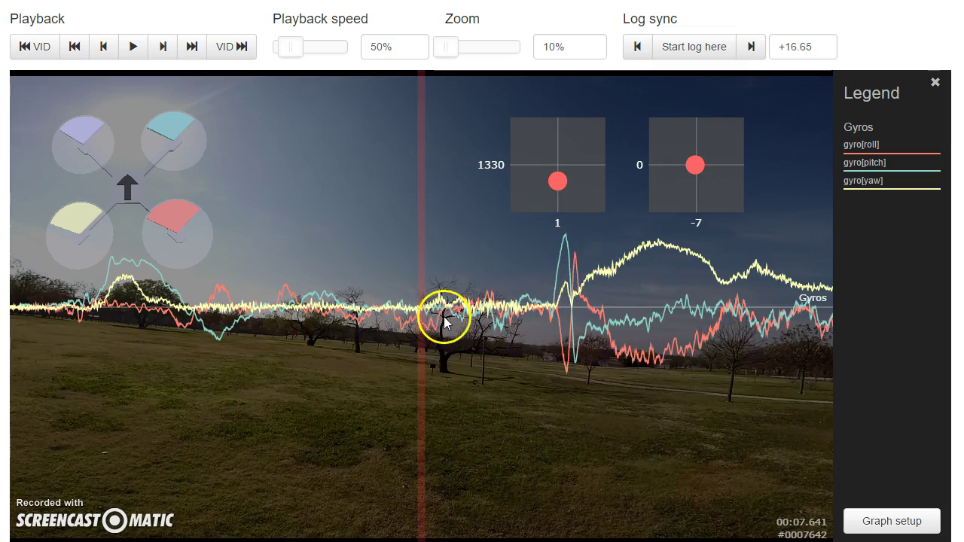
left_click_drag(725, 406, 555, 370)
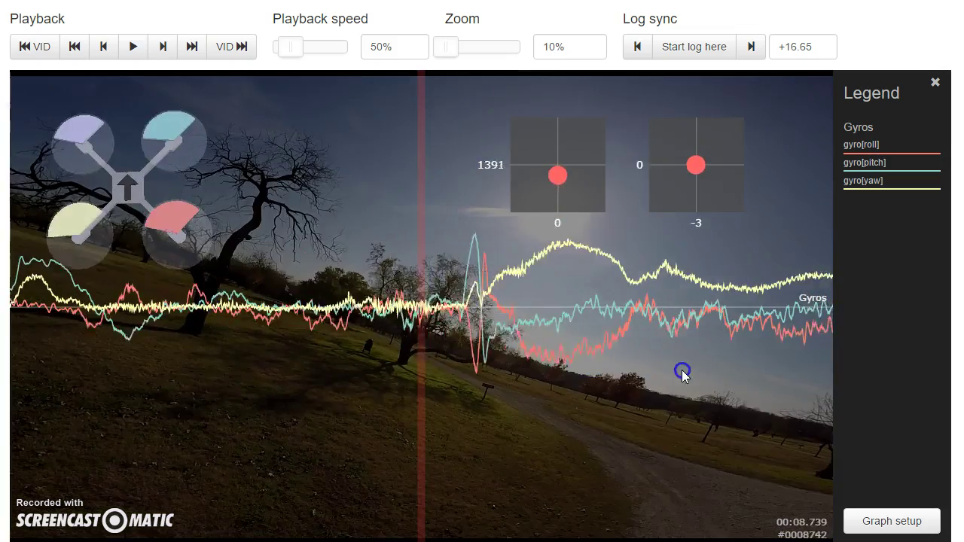
left_click_drag(682, 373, 637, 384)
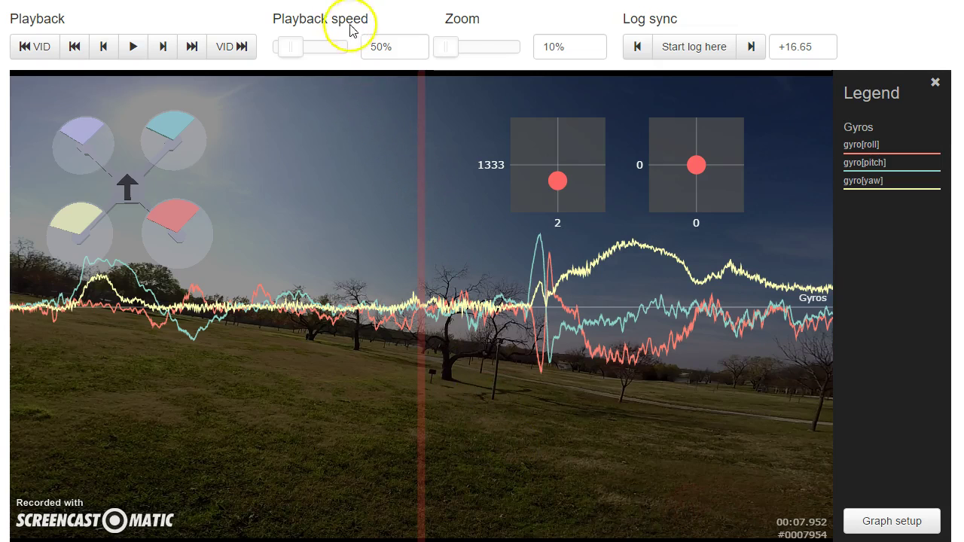
Set the graph zoom to 100% and replace the Gyros graph with the preset Gyro + PID roll graph, saving the setup
left_click_drag(452, 46, 482, 50)
left_click(889, 523)
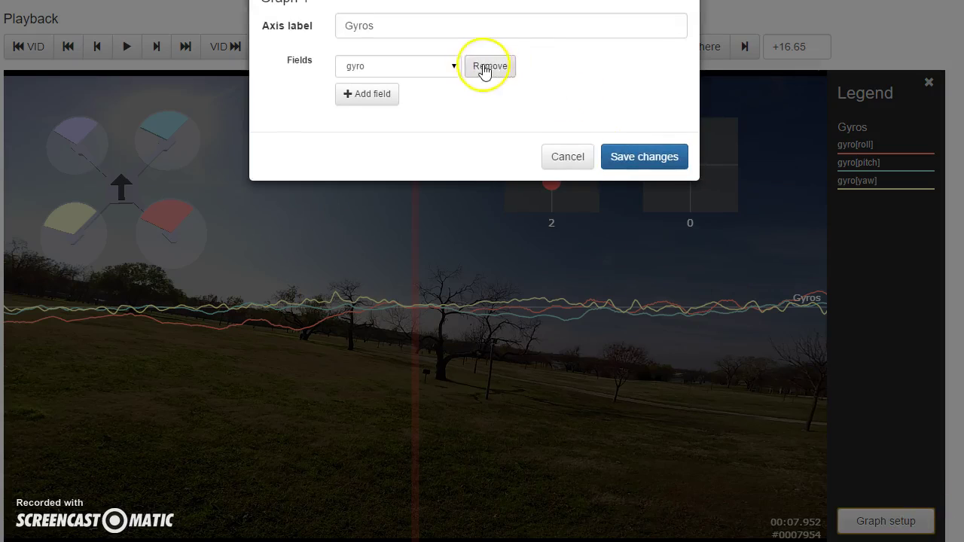
left_click(486, 69)
left_click(312, 2)
left_click(312, 92)
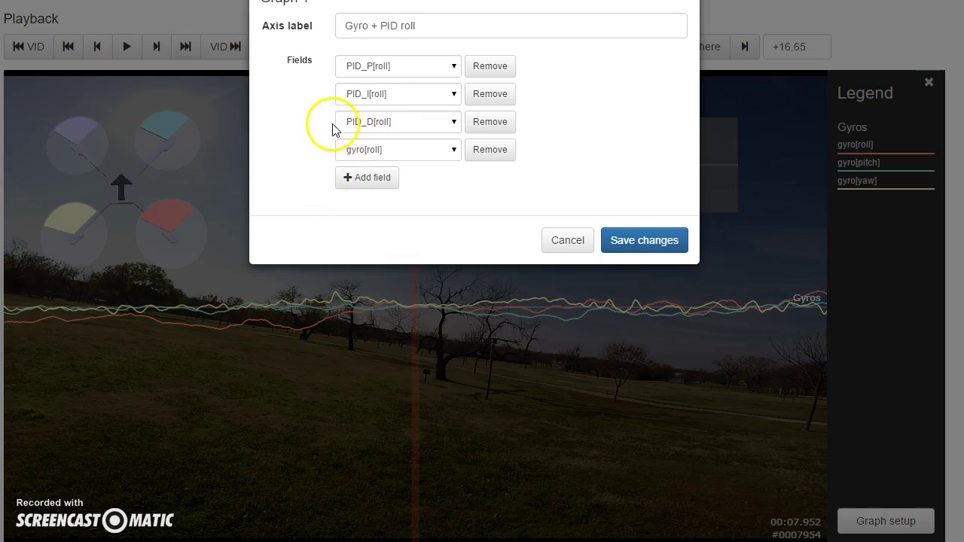
left_click(633, 240)
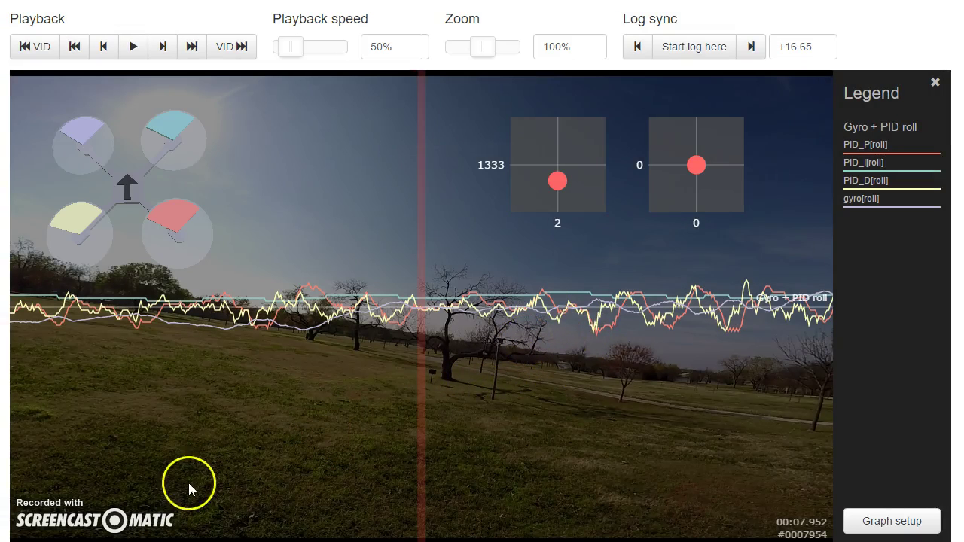
Examine the roll gyro and PID traces from about 8 s to 11 s of the log, alongside the stick positions
left_click_drag(746, 423, 682, 422)
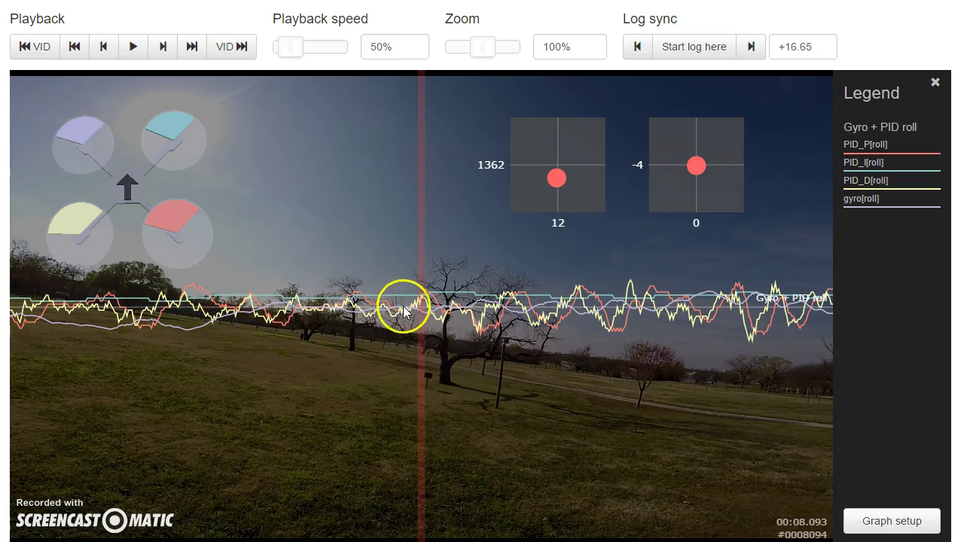
left_click(723, 411)
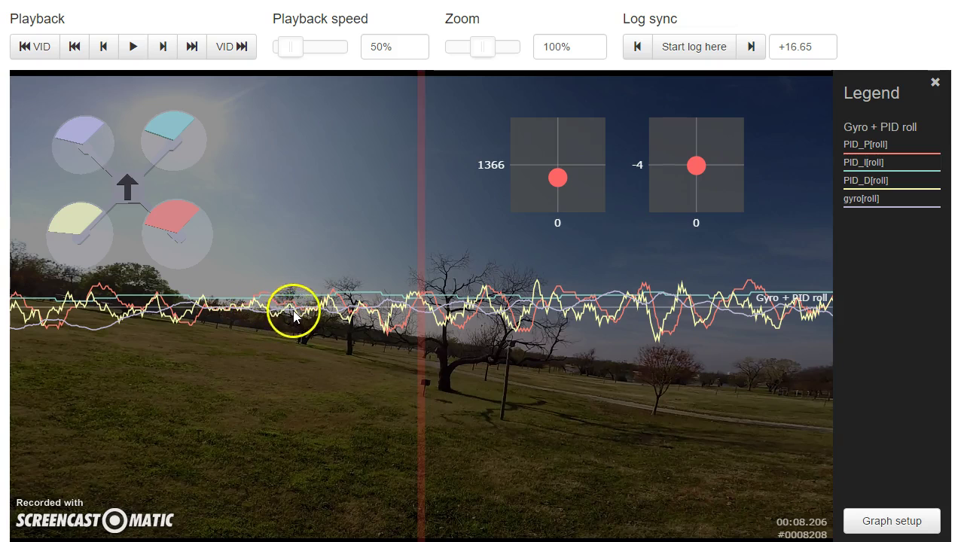
left_click(584, 363)
left_click_drag(388, 358, 628, 404)
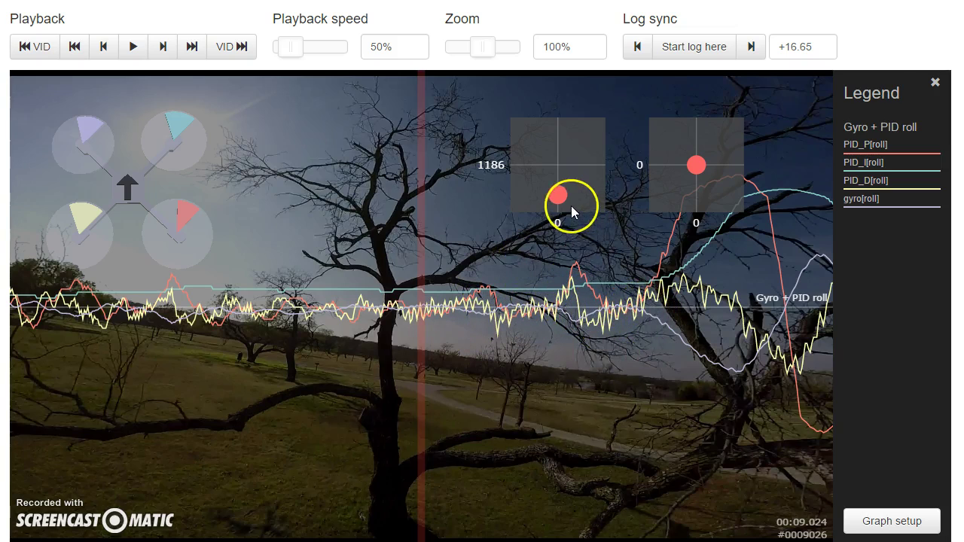
left_click_drag(574, 382, 30, 318)
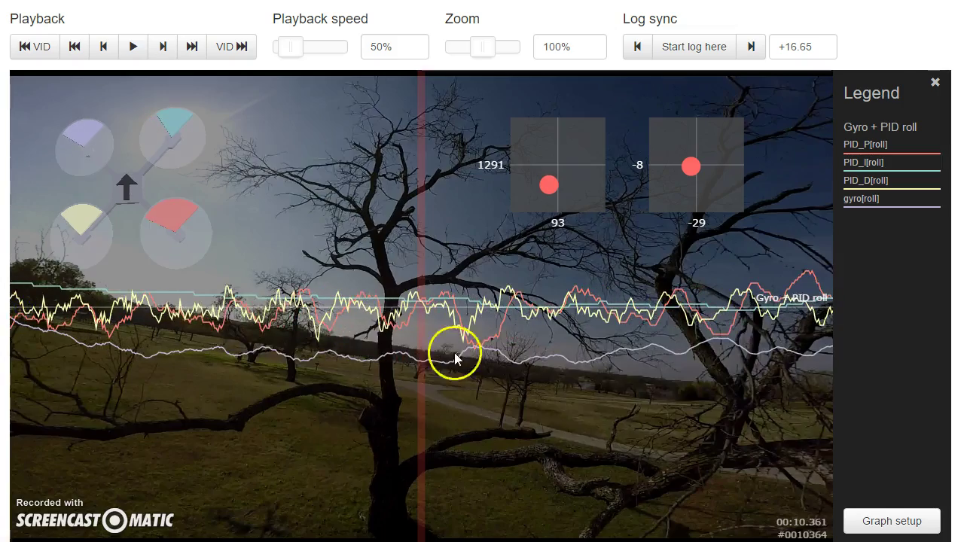
left_click_drag(555, 349, 276, 294)
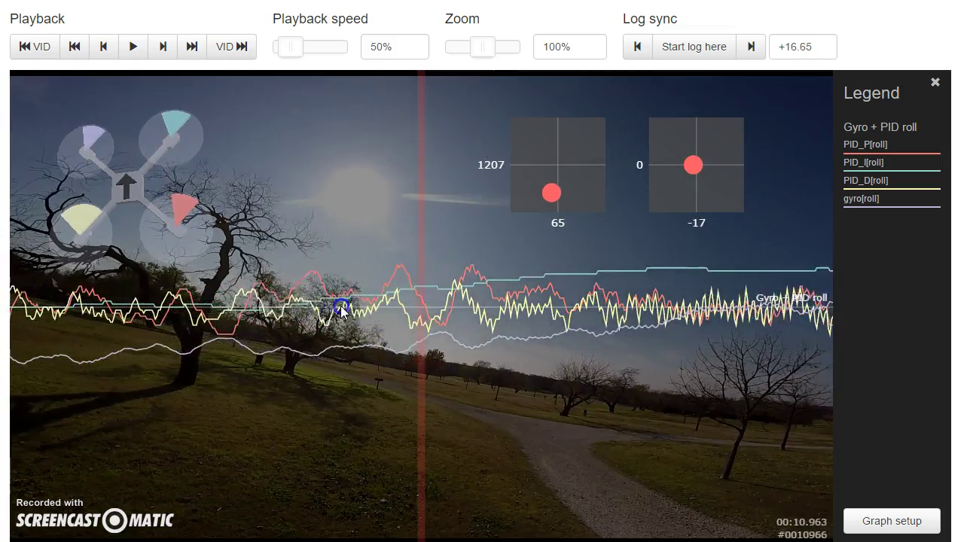
left_click_drag(515, 324, 409, 314)
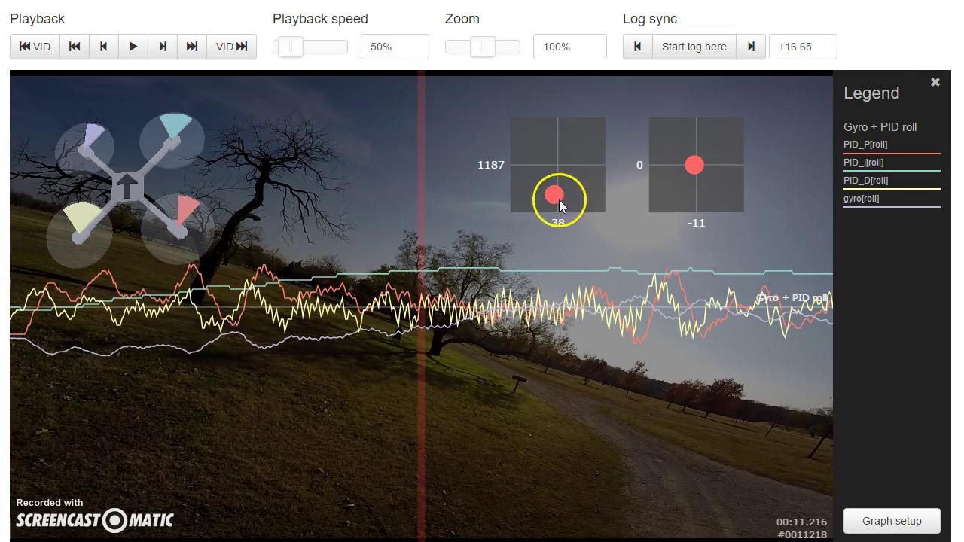
Move ahead to the tree section and compare the roll P, D and gyro traces between about 14.8 s and 15 s
left_click_drag(652, 465, 192, 400)
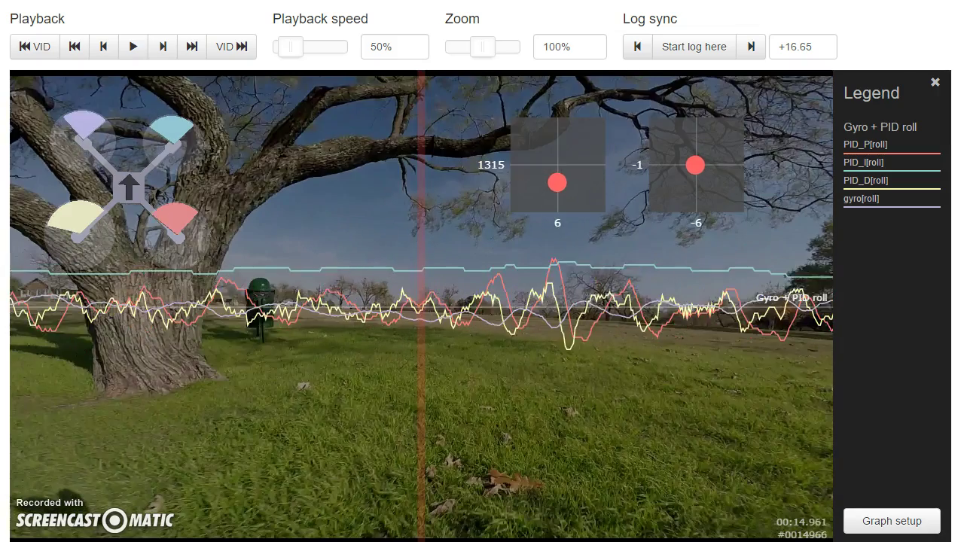
left_click(655, 501)
left_click(617, 489)
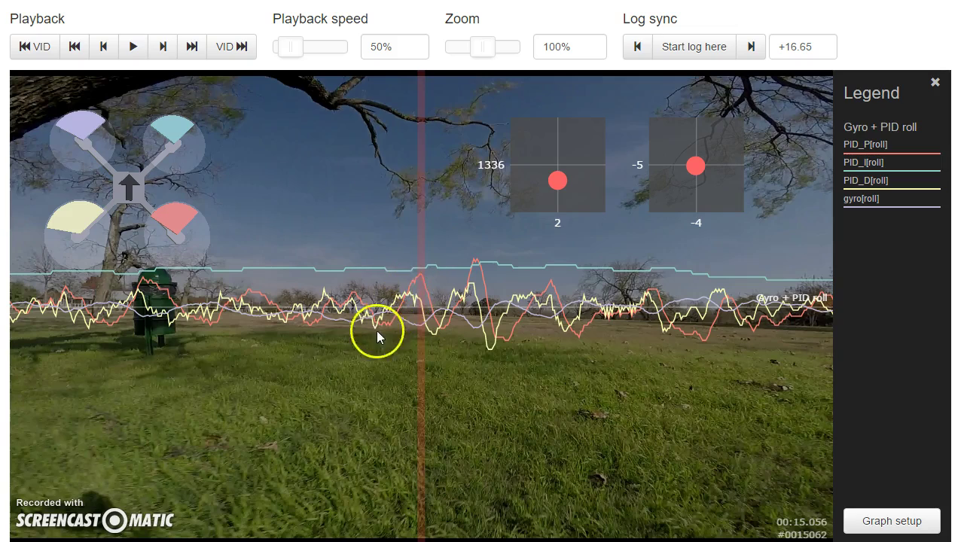
scroll(305, 366, "up", 5)
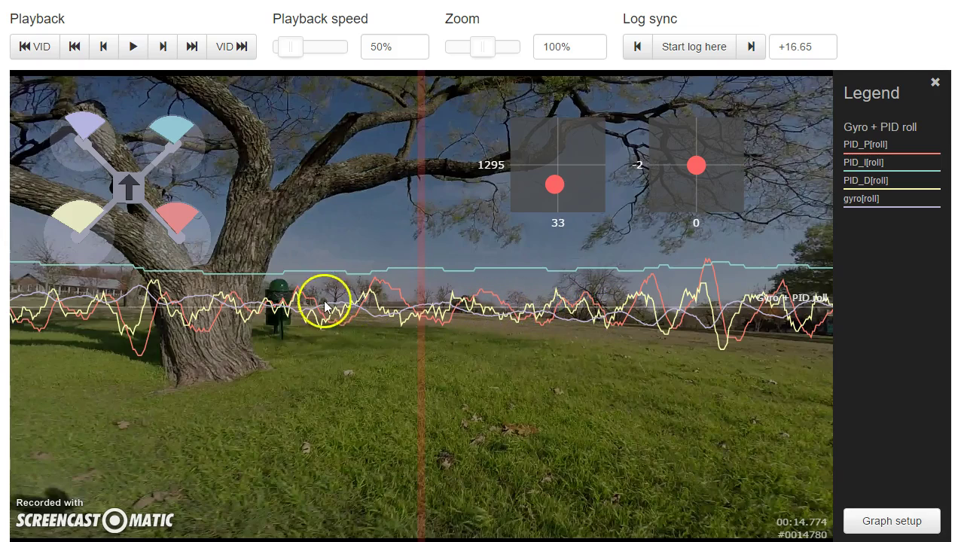
scroll(587, 324, "down", 3)
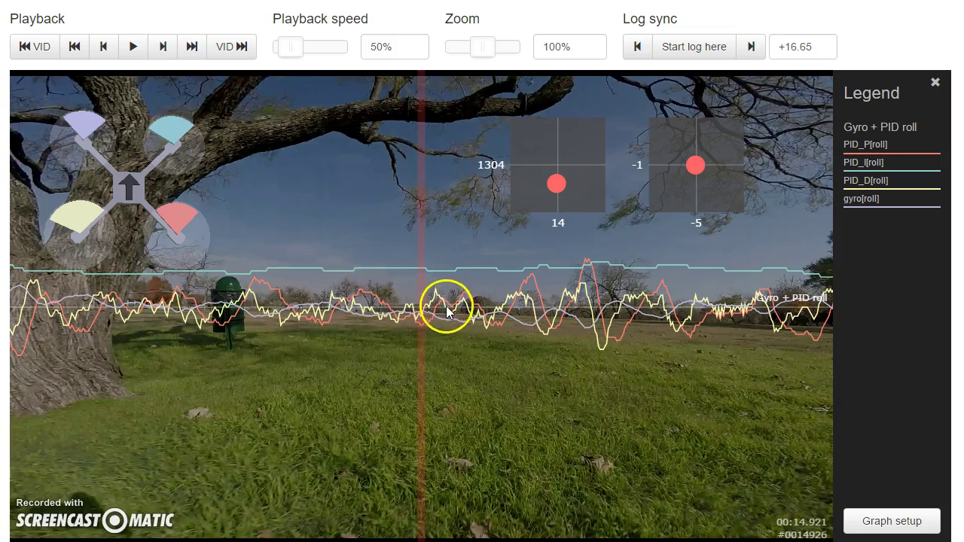
left_click_drag(487, 345, 390, 322)
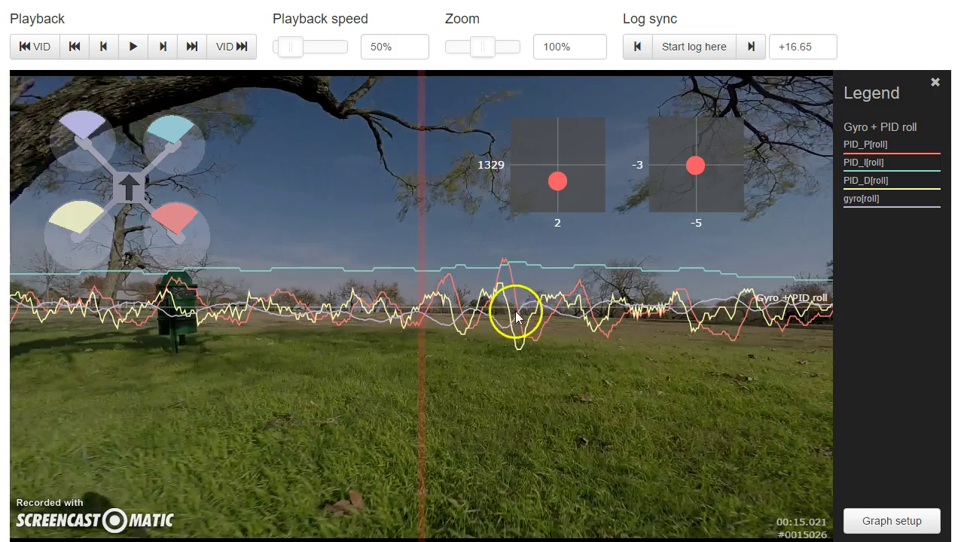
left_click_drag(475, 291, 290, 323)
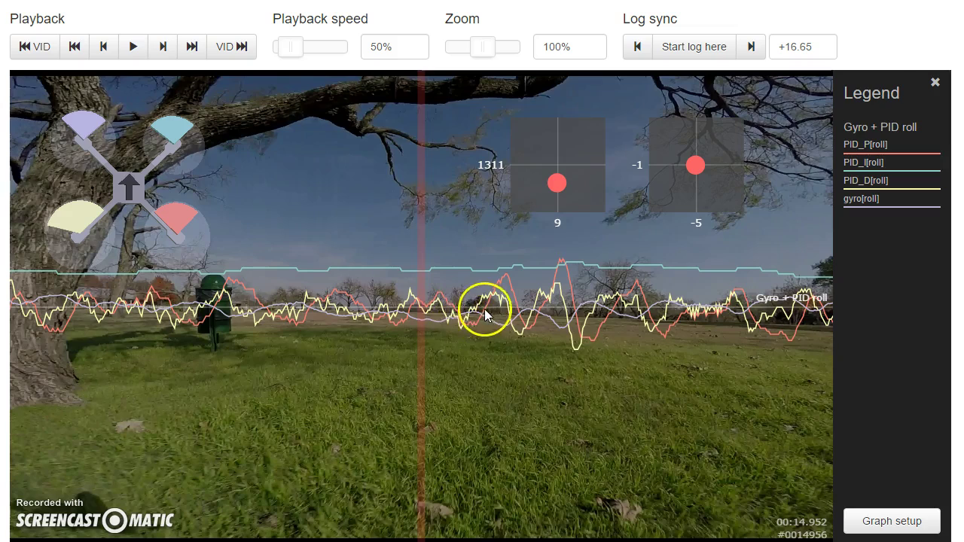
left_click_drag(331, 305, 187, 316)
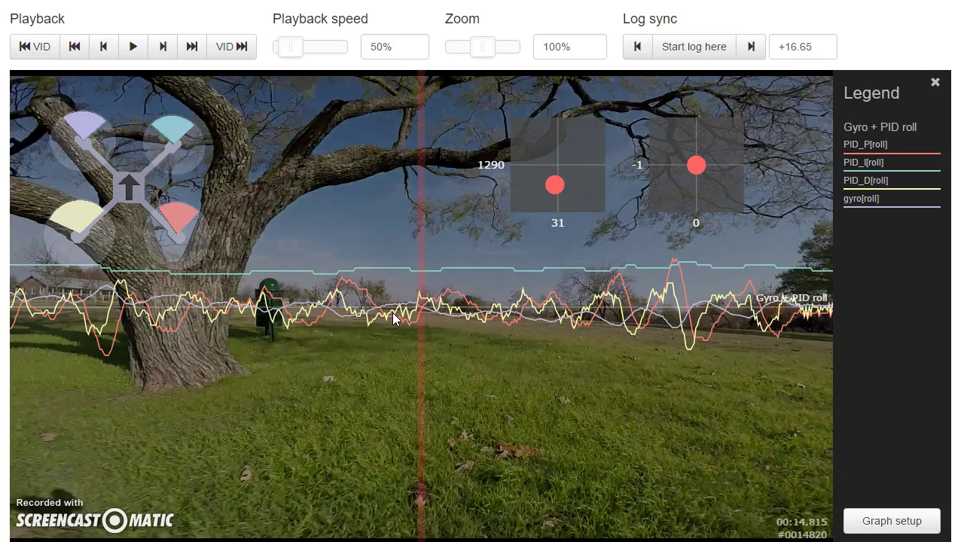
left_click_drag(457, 343, 387, 344)
left_click_drag(469, 302, 438, 329)
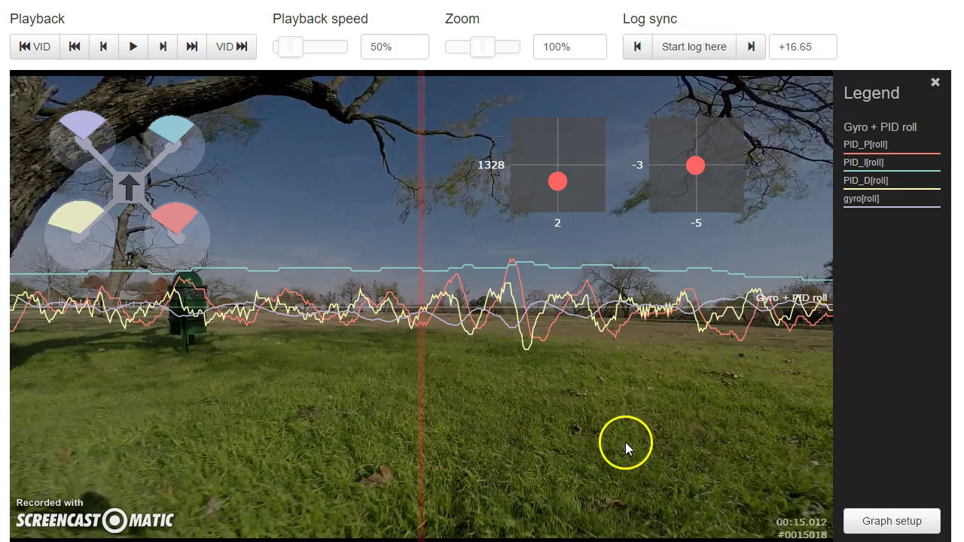
Advance the log to about 15.7 s and examine how the roll PID traces respond to the throttle increase
scroll(623, 441, "down", 3)
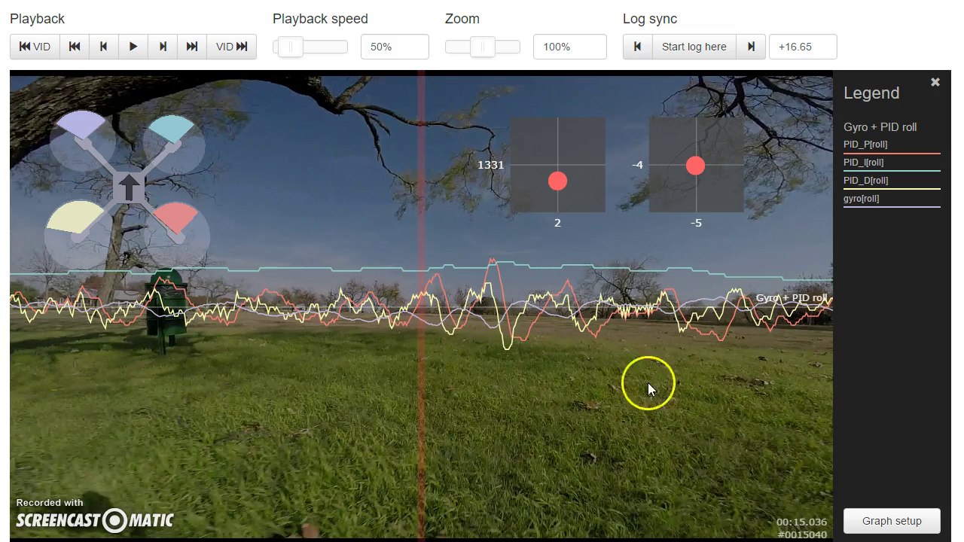
scroll(619, 399, "down", 5)
scroll(619, 399, "down", 5)
scroll(577, 381, "down", 8)
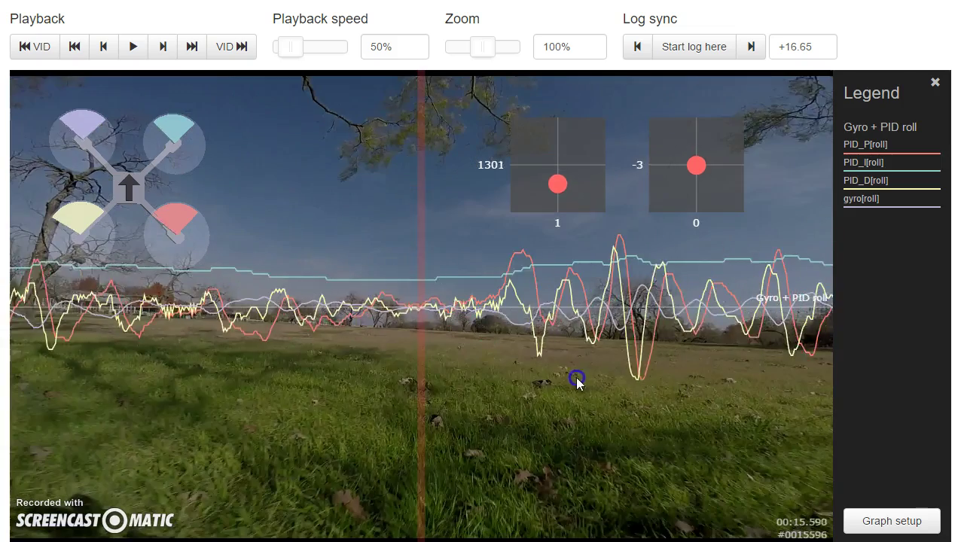
scroll(556, 383, "down", 3)
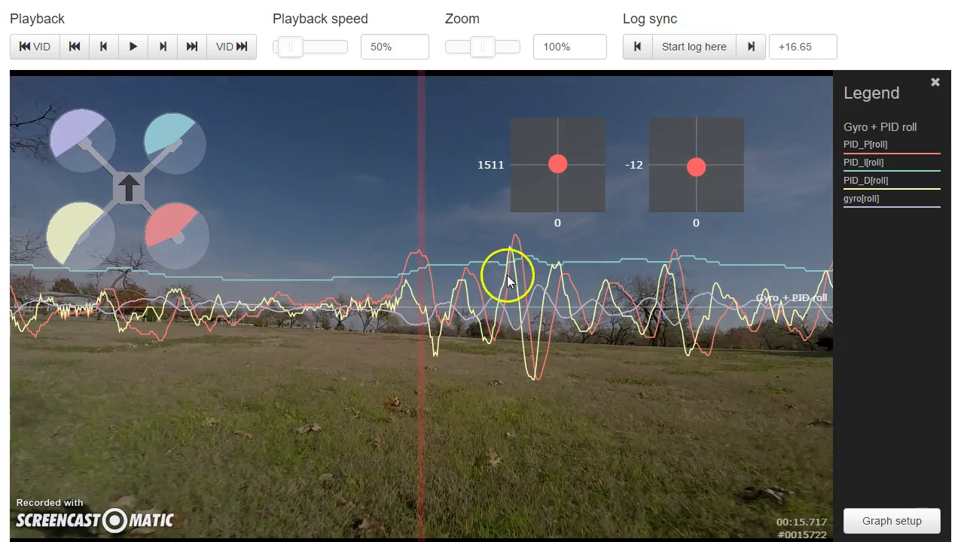
scroll(603, 343, "down", 1)
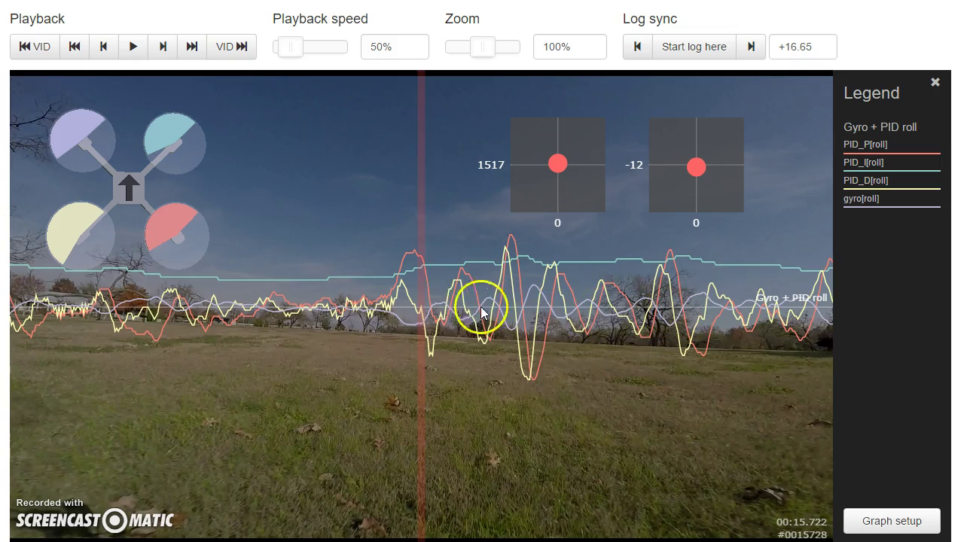
Rewind the log to about 14.7 s, set the playback speed to 100% and play the section
scroll(665, 385, "up", 3)
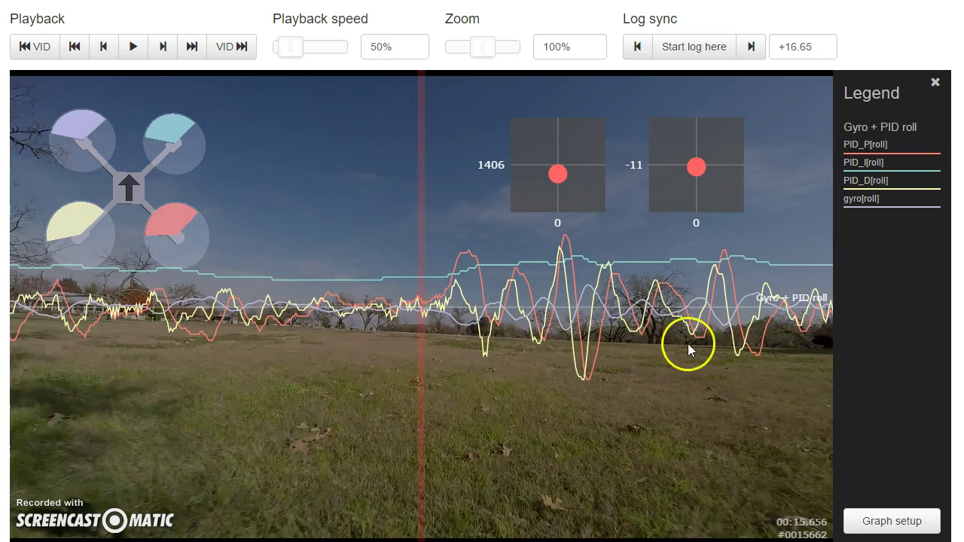
scroll(668, 413, "up", 6)
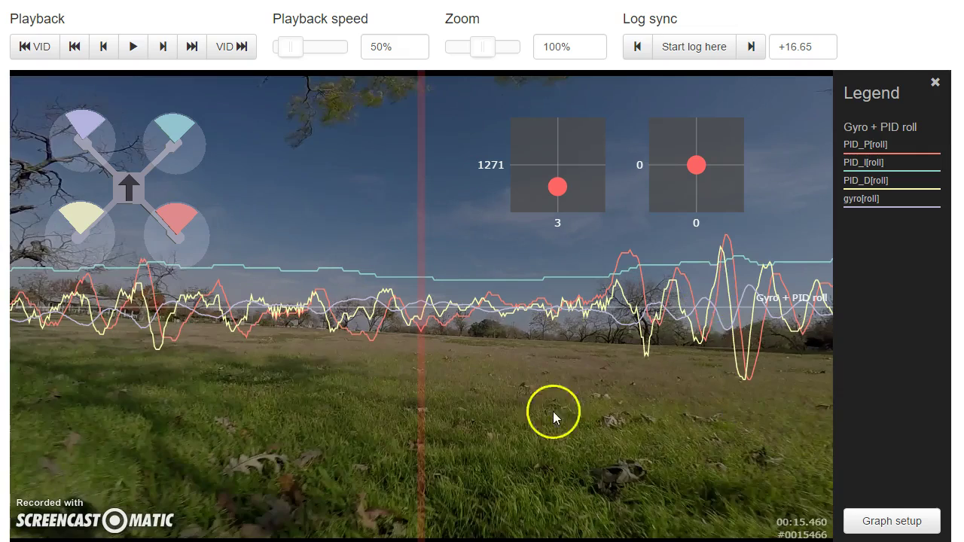
scroll(573, 468, "up", 5)
scroll(595, 465, "up", 2)
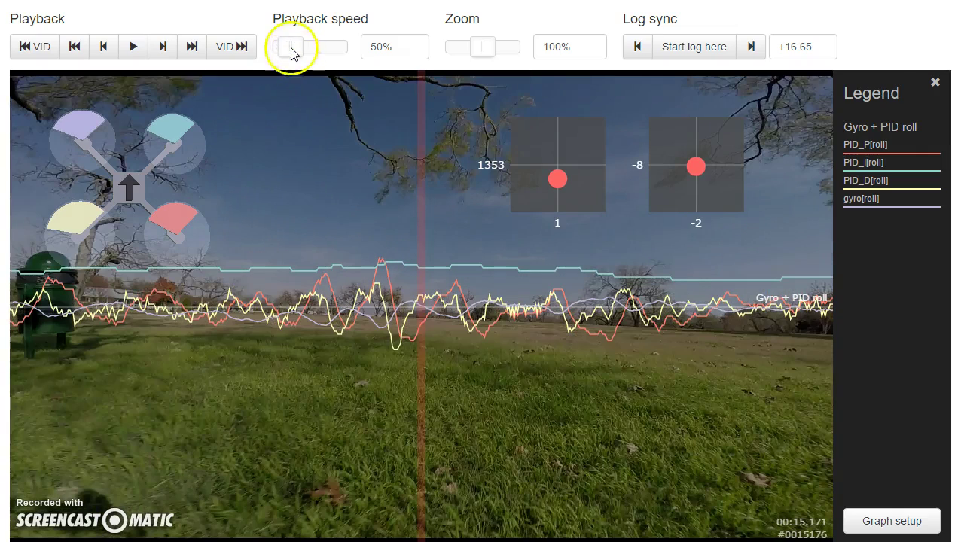
scroll(409, 338, "up", 5)
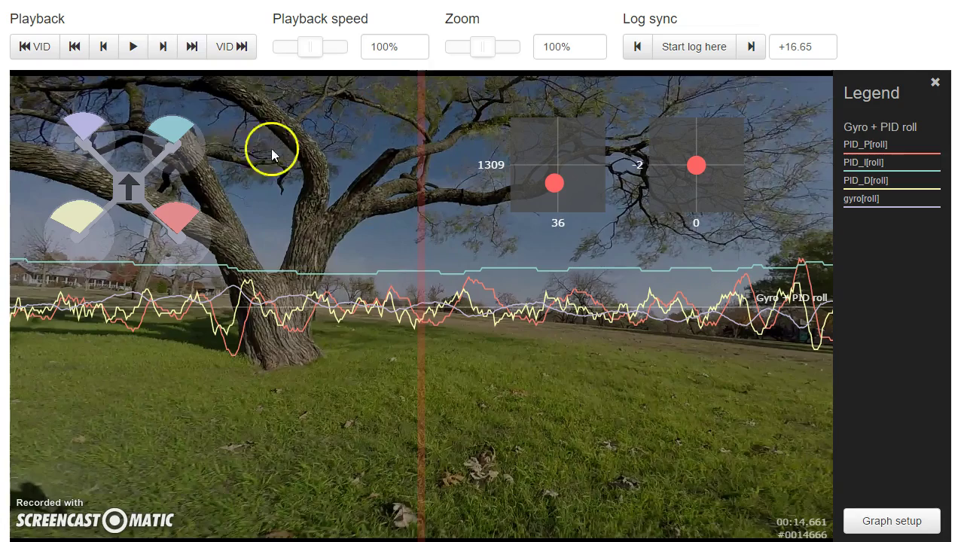
left_click(136, 50)
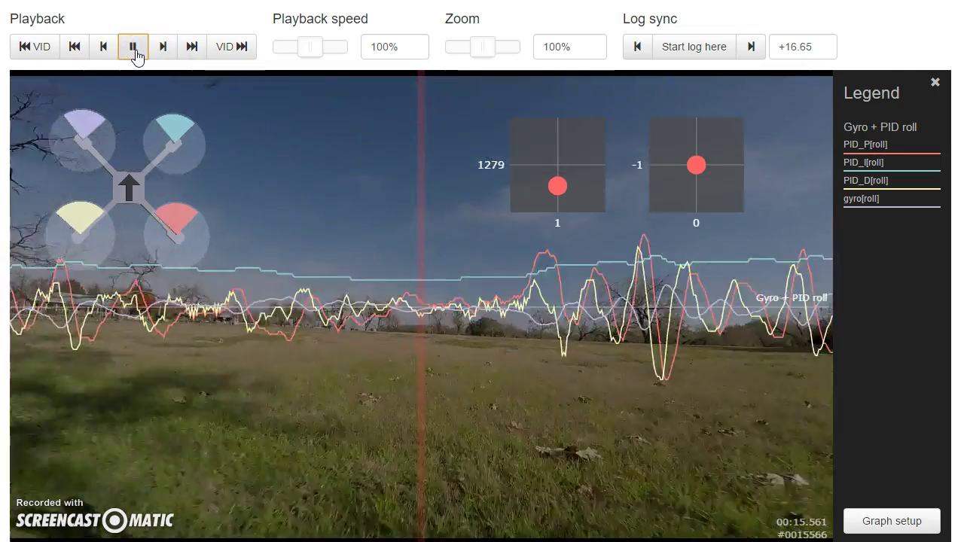
scroll(308, 447, "up", 3)
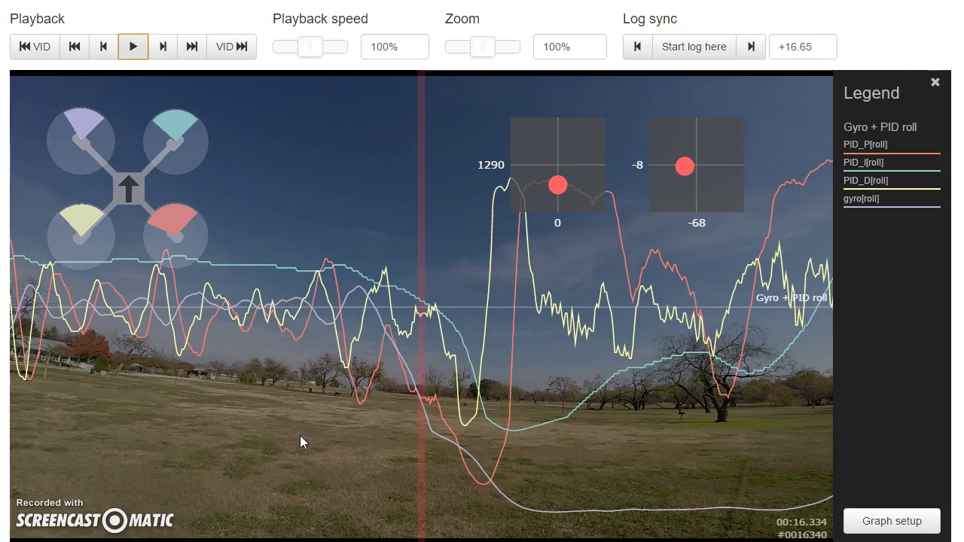
Rewind the log to about 15.3 s and replay the throttle-up section to about 16.5 s
left_click_drag(319, 434, 725, 415)
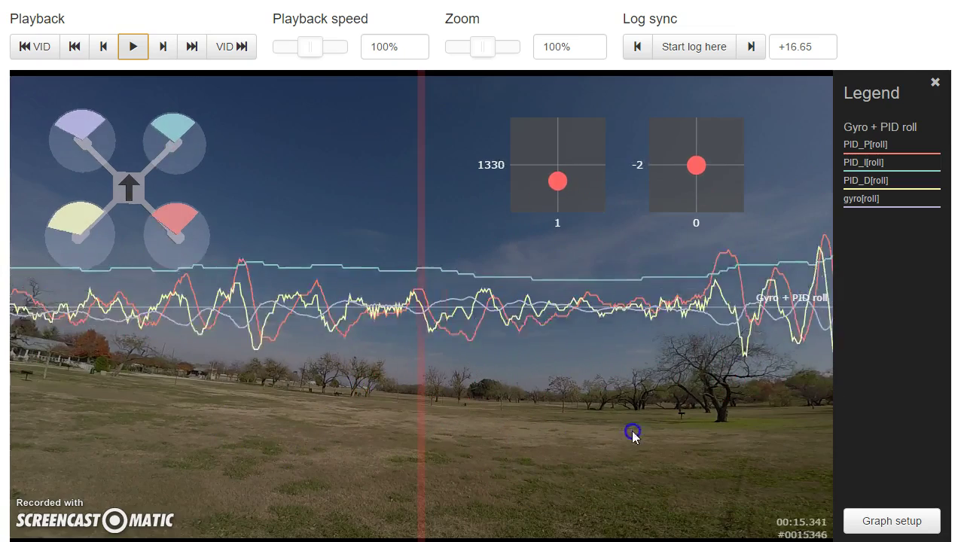
left_click(135, 48)
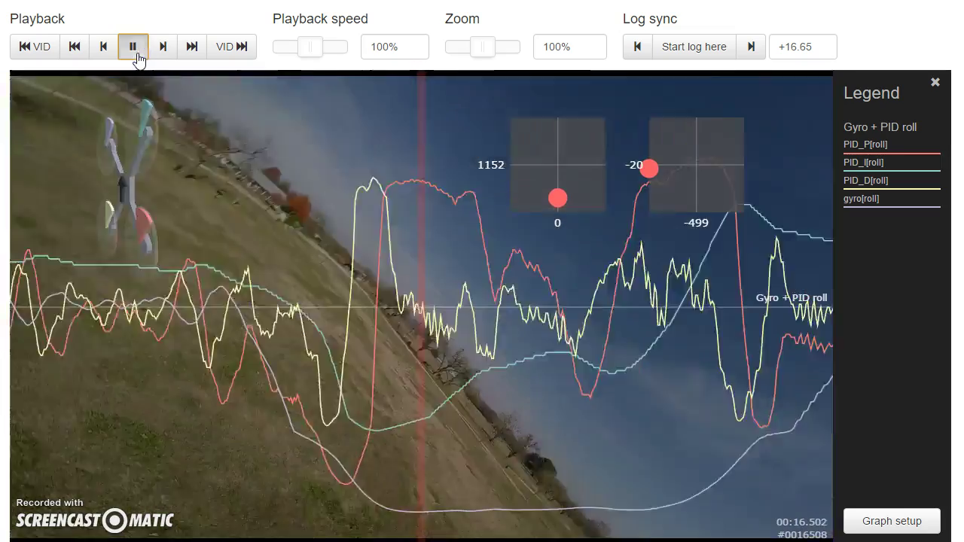
left_click(156, 262)
Step back to about 15.8 s and examine the roll P, D and gyro oscillation against the throttle position
left_click_drag(157, 257, 378, 407)
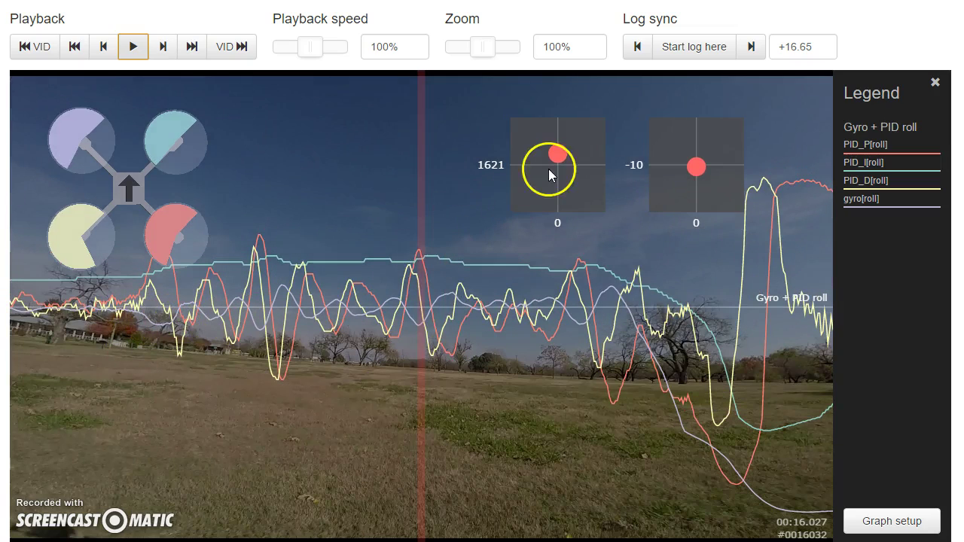
left_click_drag(314, 460, 394, 443)
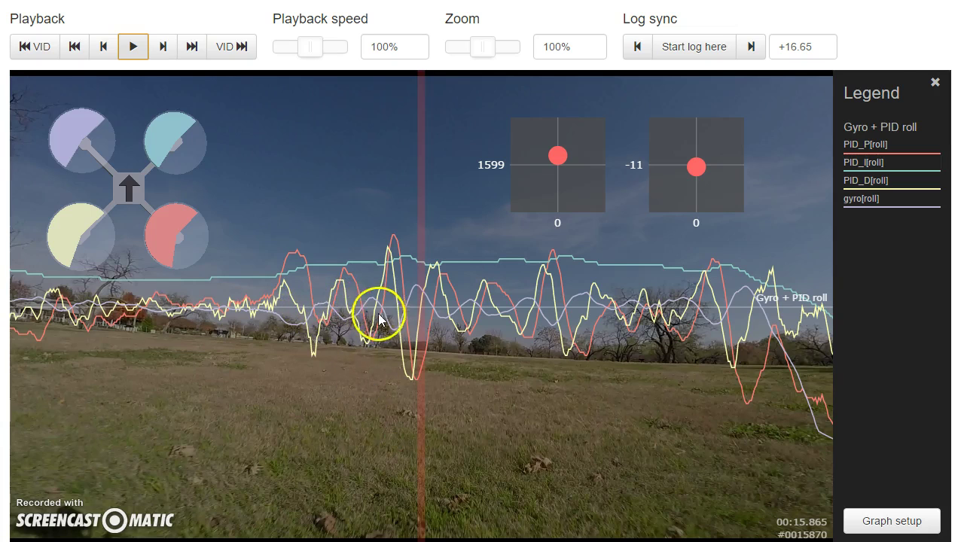
left_click_drag(387, 316, 483, 388)
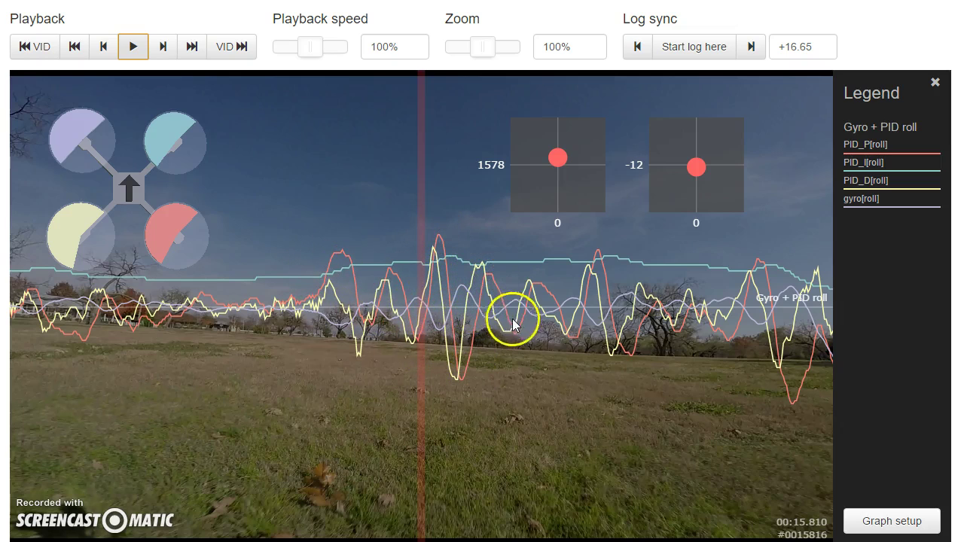
key("Left")
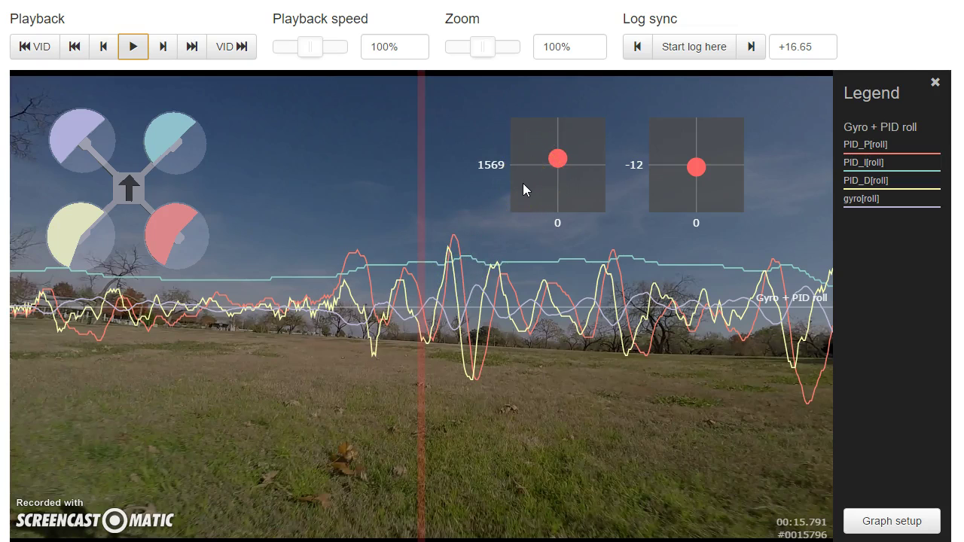
Move ahead to the roll traces at about 23 s and 28 s, and replay from about 26.7 s at 50% speed
left_click_drag(580, 435, 360, 521)
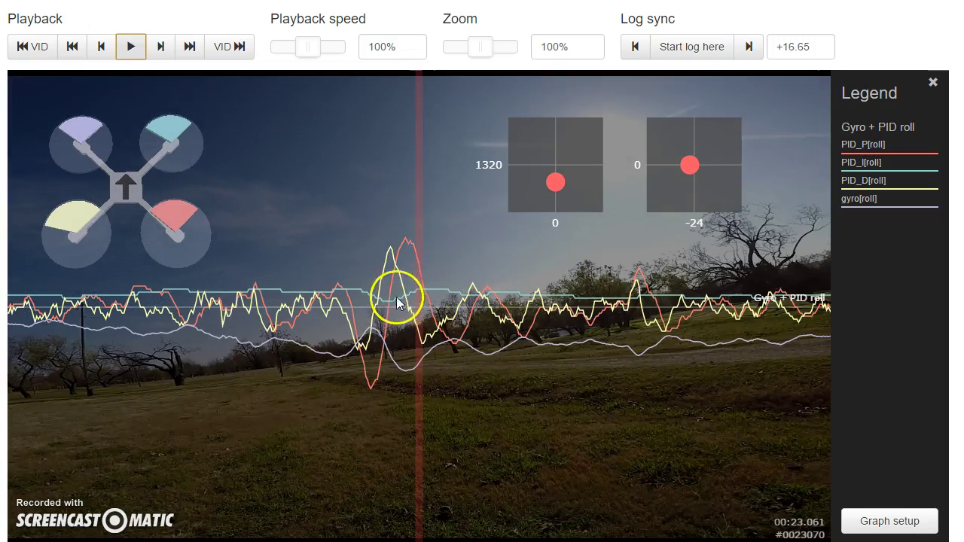
scroll(403, 388, "up", 1)
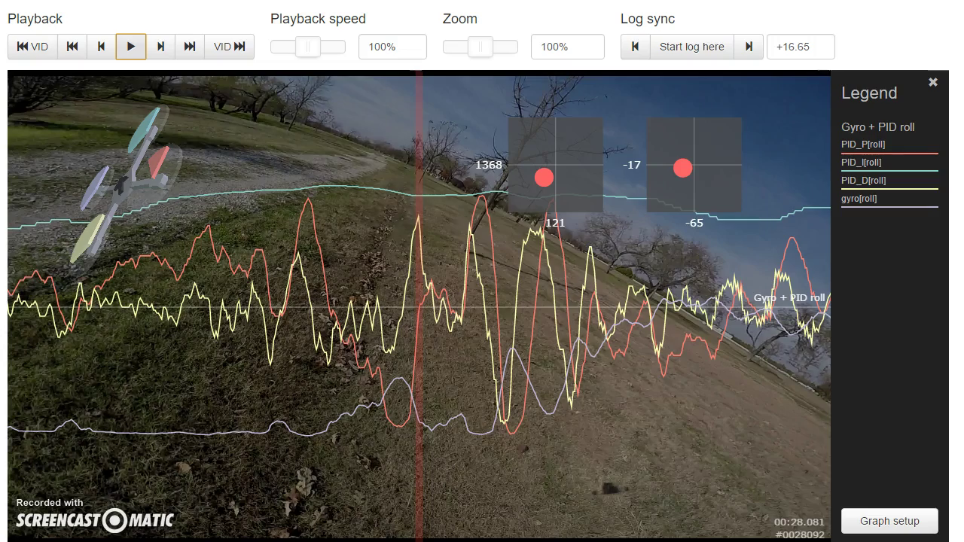
left_click_drag(271, 404, 554, 307)
left_click_drag(497, 330, 915, 327)
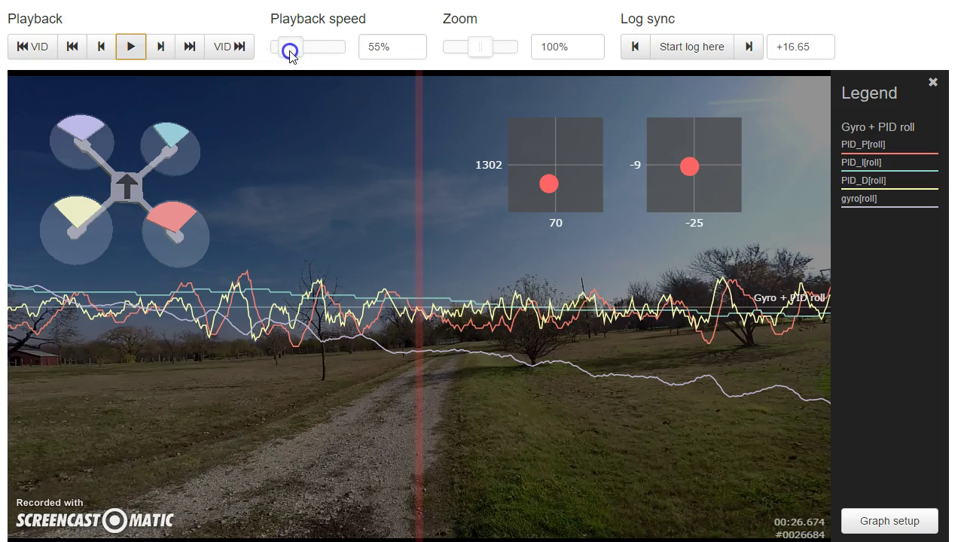
left_click(131, 47)
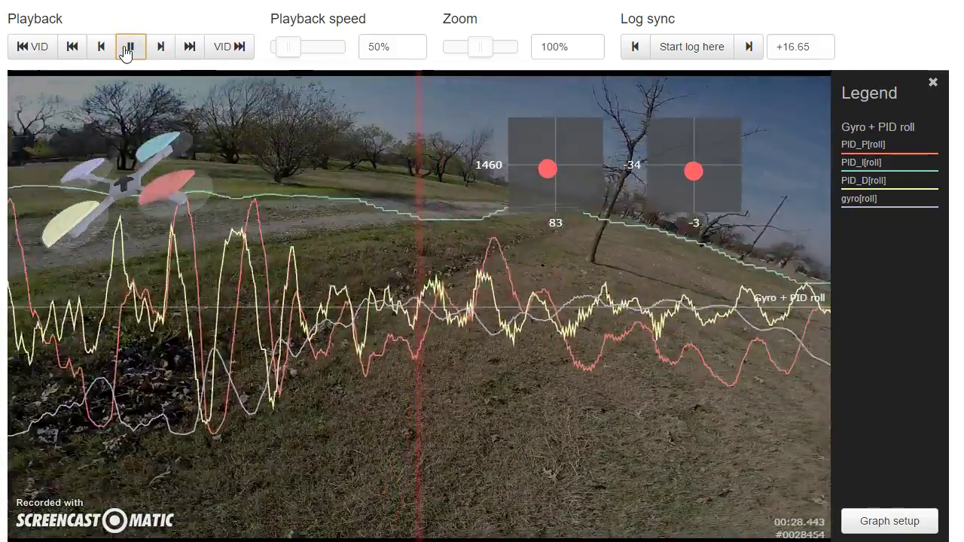
left_click(128, 48)
Compare the roll P, D and gyro traces through the oscillation between about 28.2 s and 28.4 s
left_click_drag(259, 344, 302, 373)
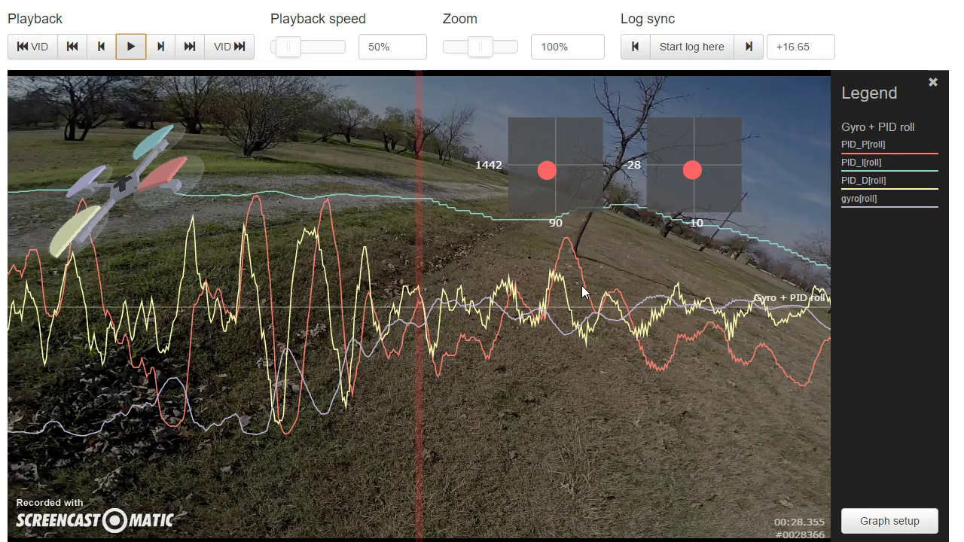
left_click_drag(436, 393, 268, 367)
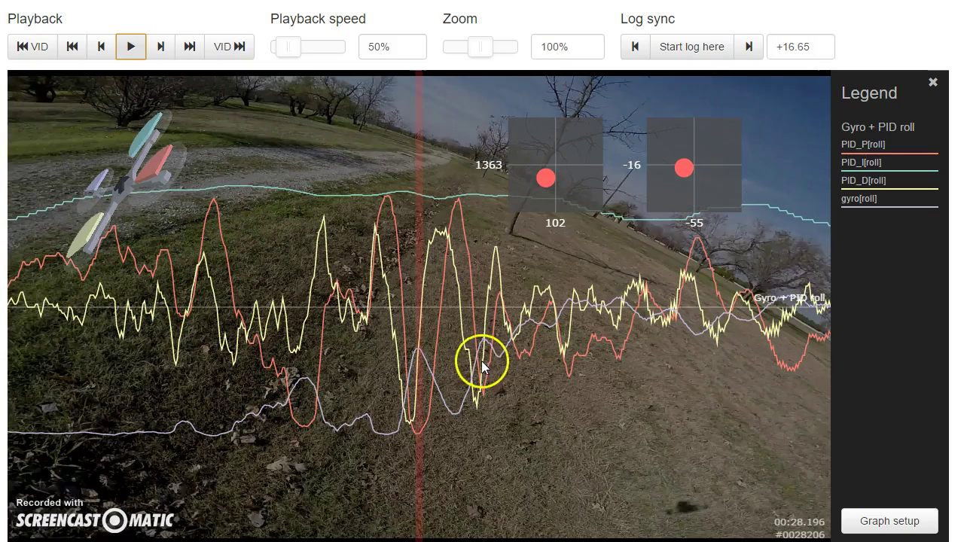
left_click_drag(565, 396, 487, 415)
left_click_drag(549, 415, 550, 415)
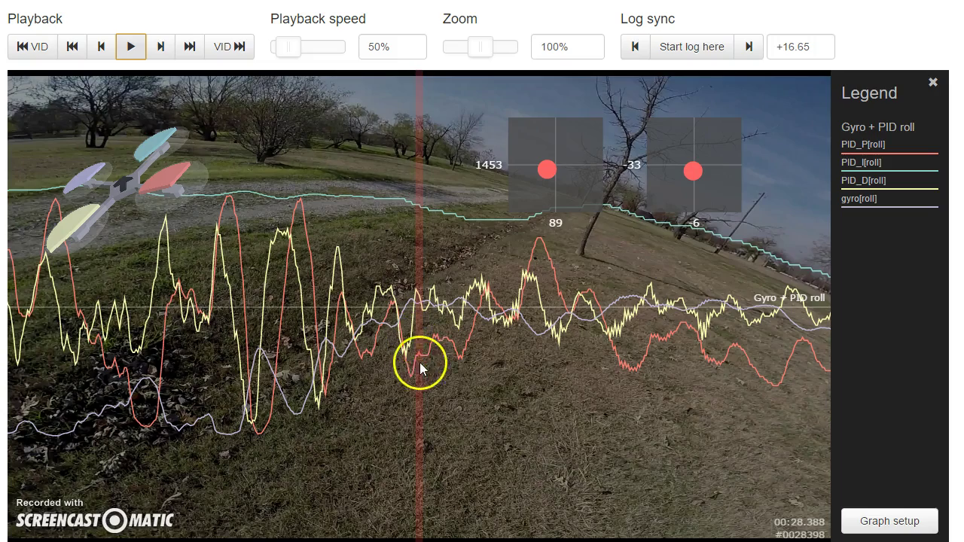
Advance the log from about 30 s to 34 s and examine the roll traces along the gravel path
left_click_drag(592, 392, 15, 335)
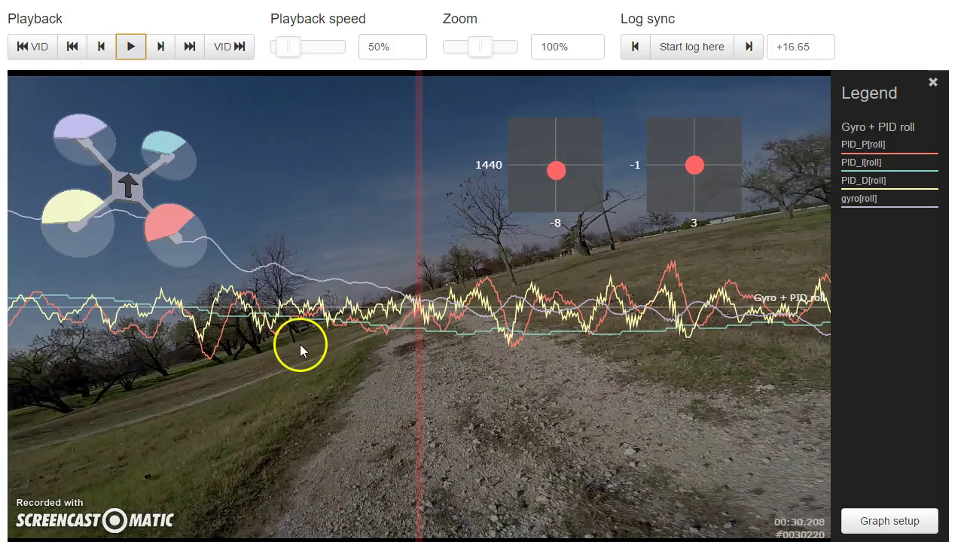
left_click_drag(581, 419, 30, 426)
left_click_drag(393, 430, 290, 400)
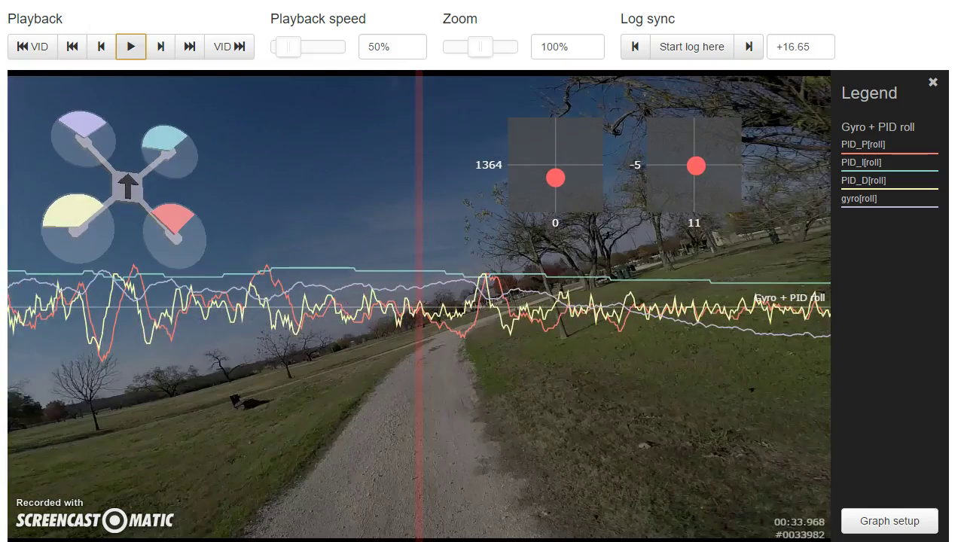
left_click_drag(699, 421, 542, 430)
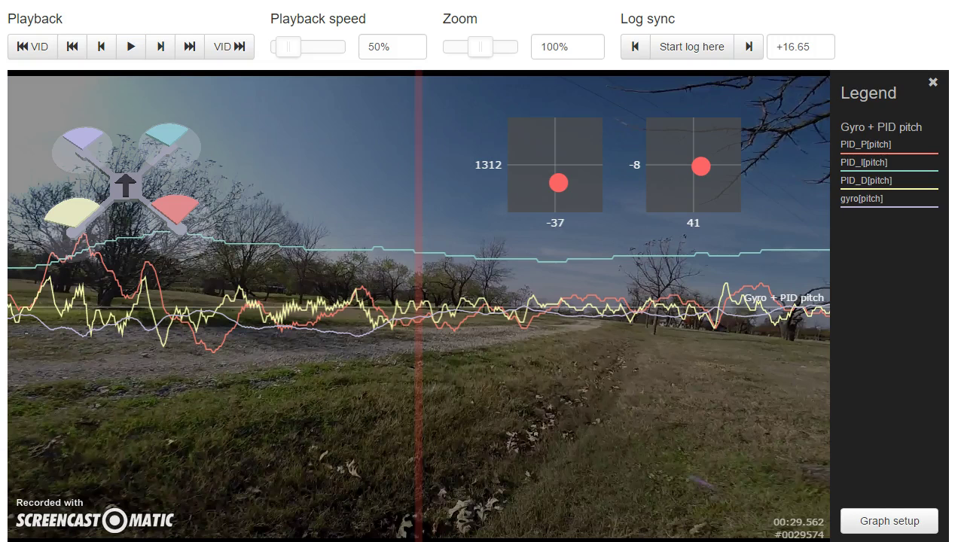
Examine the pitch gyro and PID traces from about 29.6 s to 34.7 s
left_click_drag(784, 430, 252, 419)
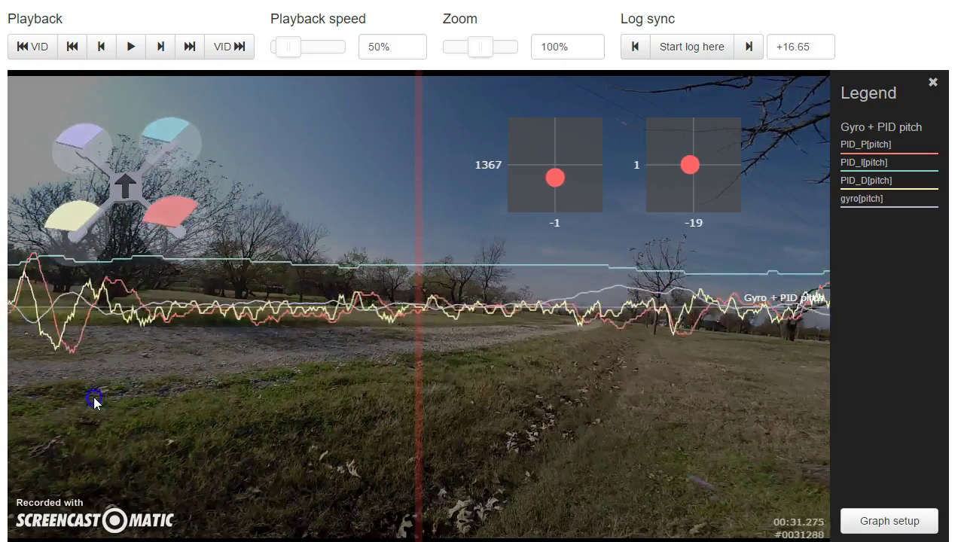
left_click_drag(469, 389, 185, 357)
left_click_drag(520, 351, 362, 311)
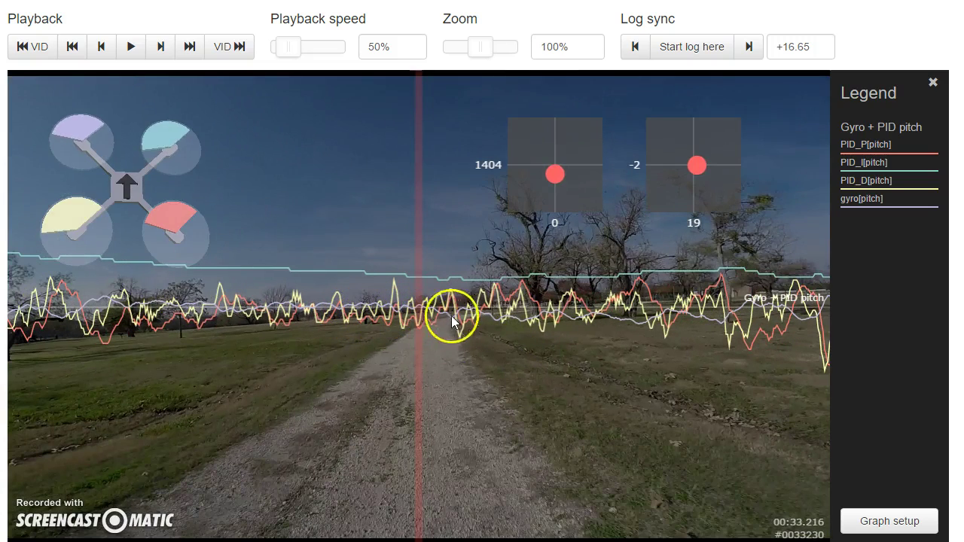
left_click_drag(636, 402, 144, 333)
left_click_drag(663, 399, 581, 387)
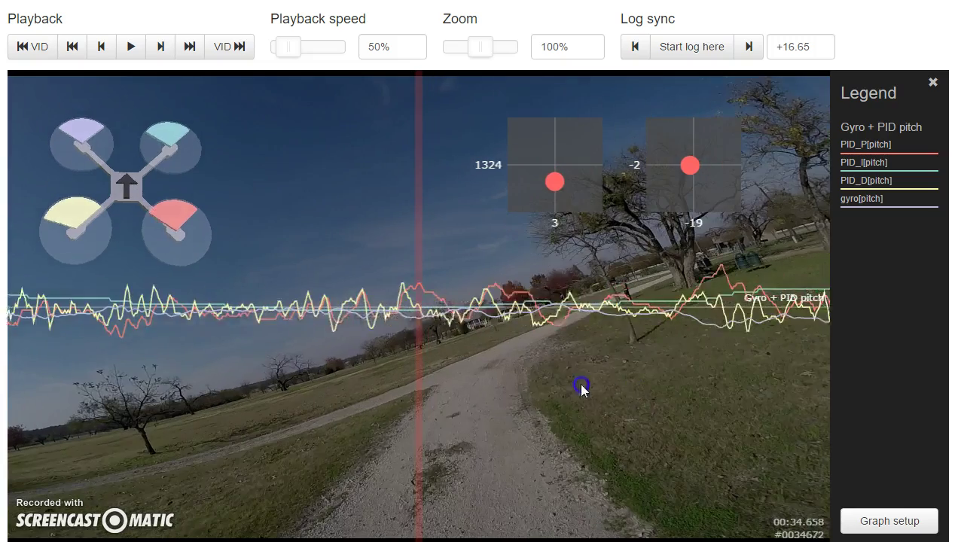
Inspect the pitch traces around 34.5 s and continue through the turn at about 35.7 s to about 40.7 s
left_click_drag(409, 383, 456, 393)
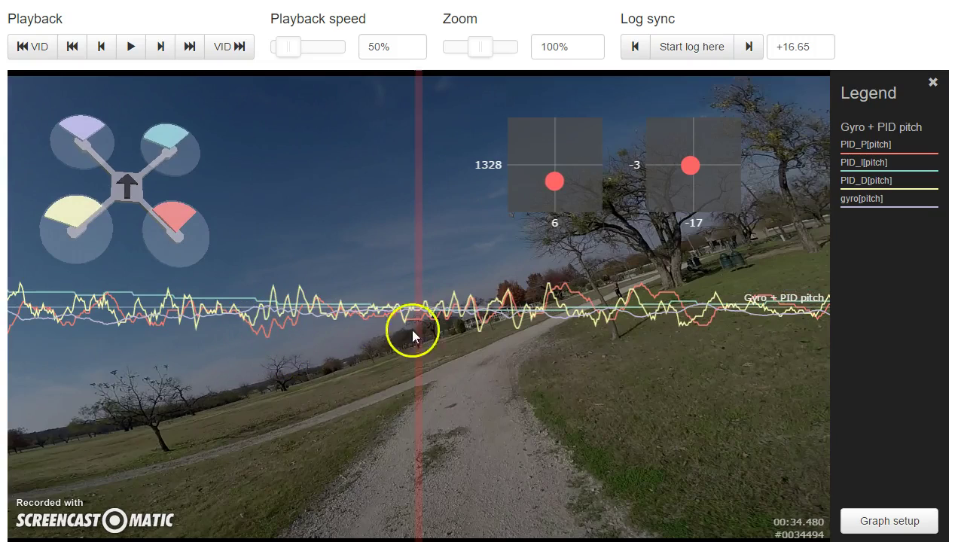
left_click_drag(602, 362, 385, 338)
left_click_drag(693, 354, 323, 308)
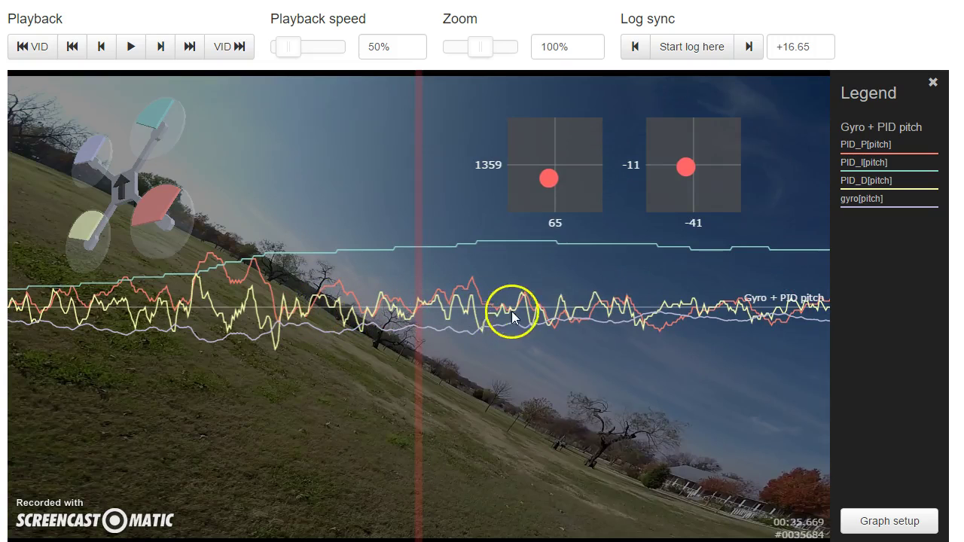
left_click_drag(628, 340, 534, 368)
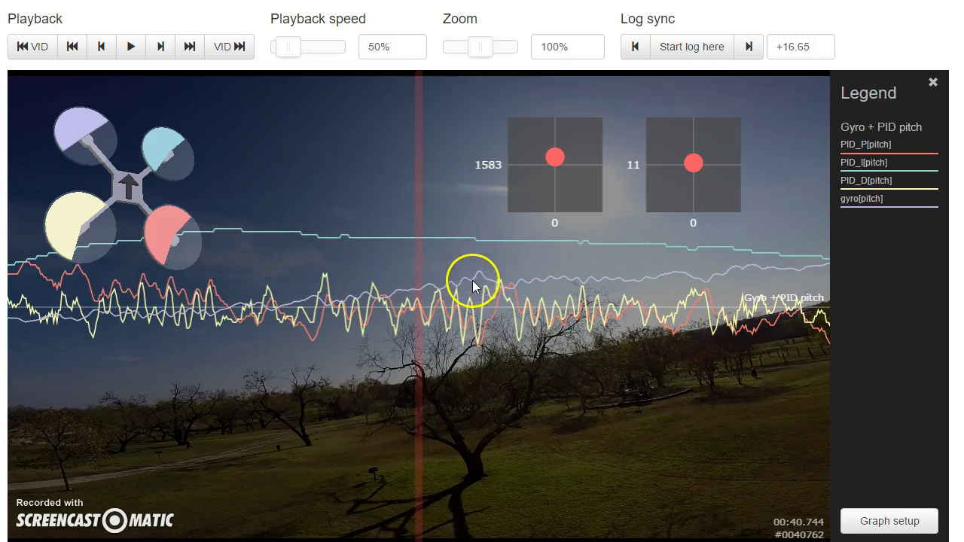
Replay the log from about 39.9 s and step back to about 40.3 s to examine the pitch oscillation during the throttle increase
left_click_drag(491, 383, 918, 394)
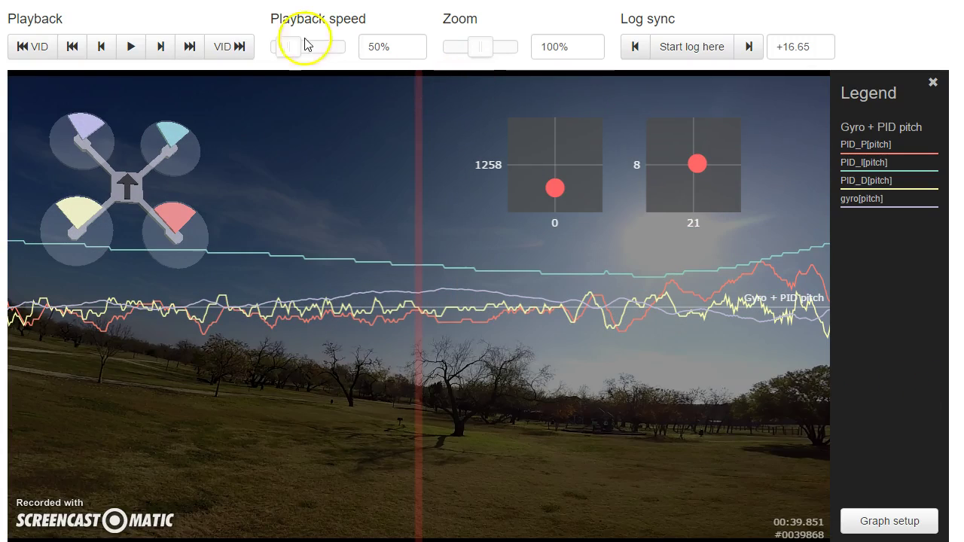
left_click(131, 47)
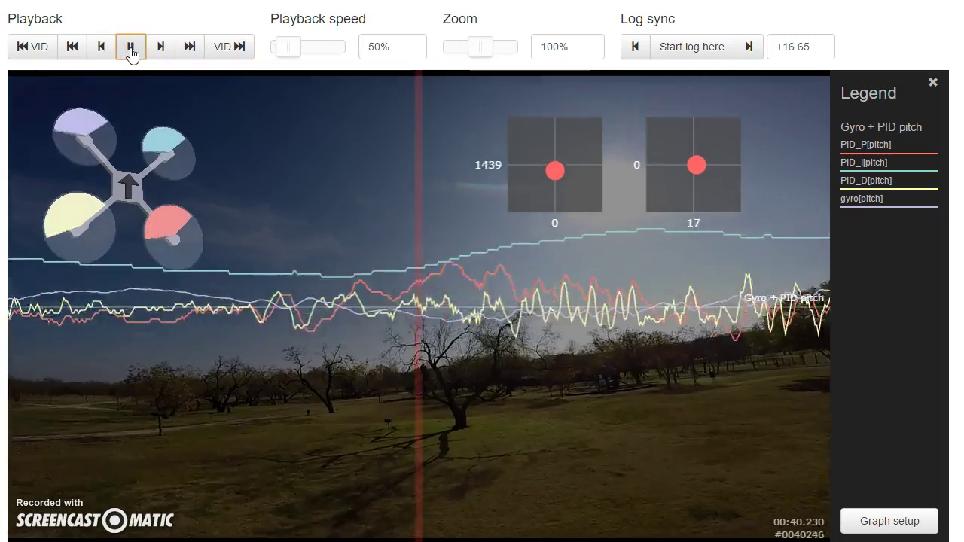
left_click(130, 47)
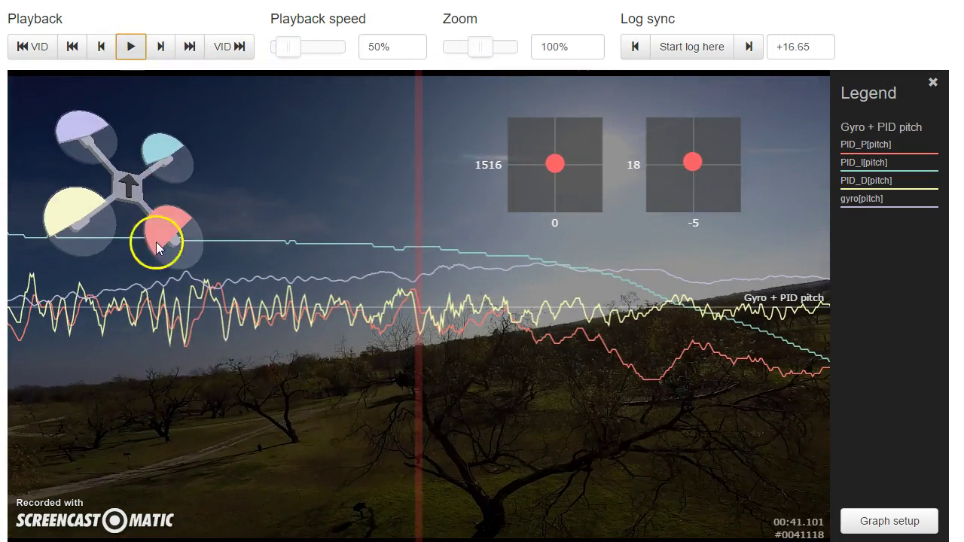
left_click_drag(356, 375, 607, 383)
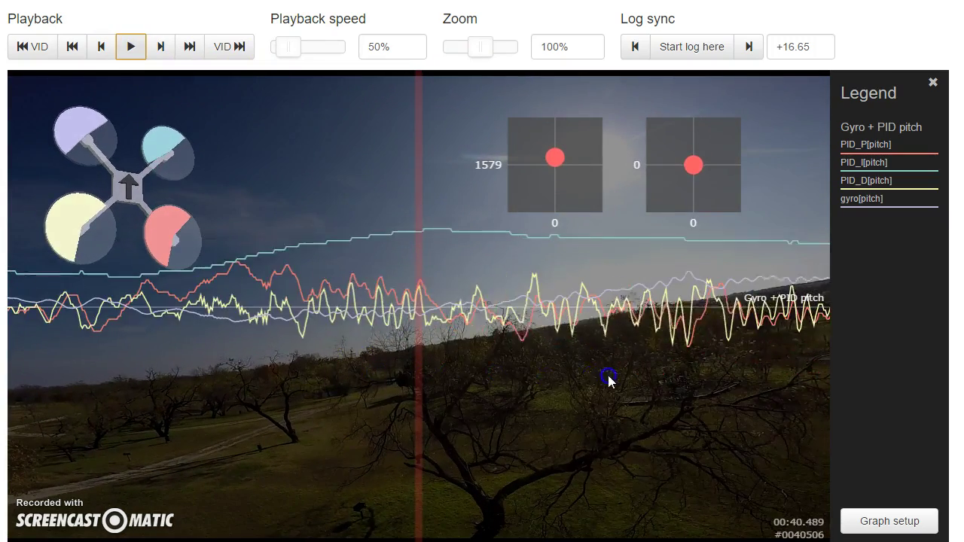
left_click_drag(496, 350, 693, 383)
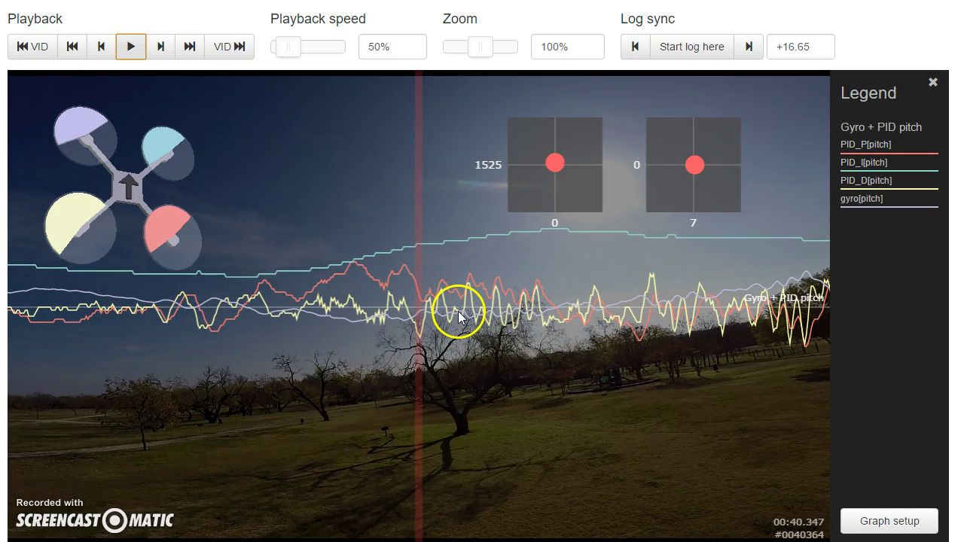
Move ahead to about 43.2 s, play to about 44.1 s and examine the strong pitch P and D oscillation
left_click_drag(678, 363, 342, 396)
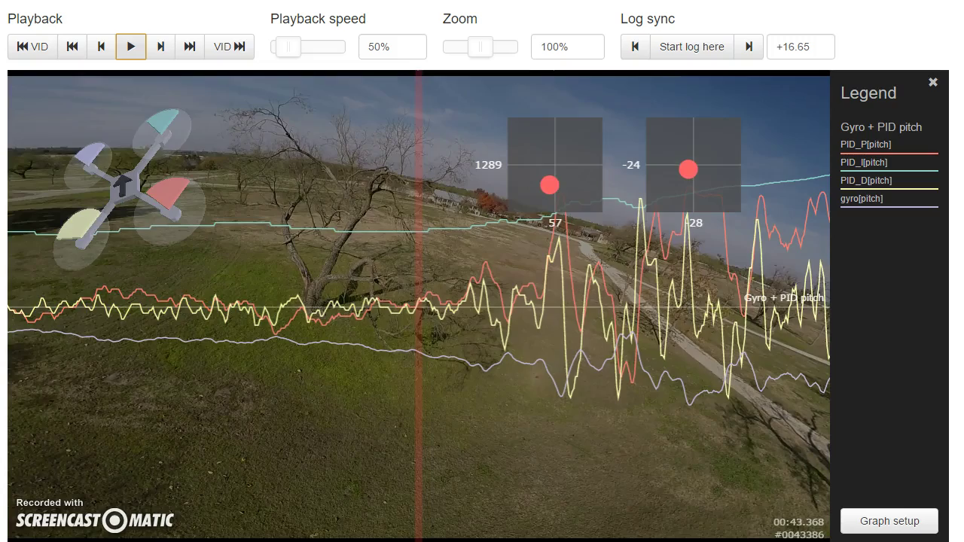
left_click_drag(493, 447, 617, 454)
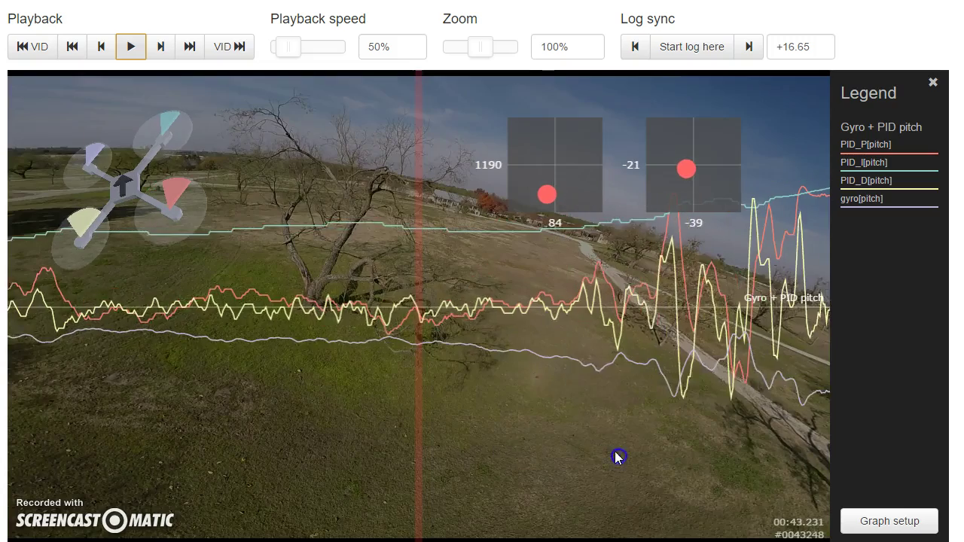
left_click(161, 47)
left_click(130, 48)
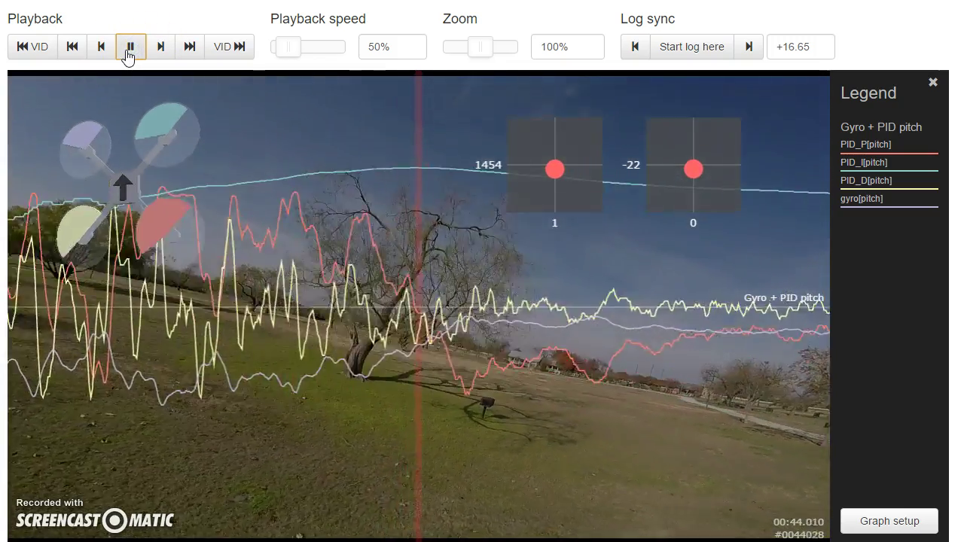
left_click(128, 51)
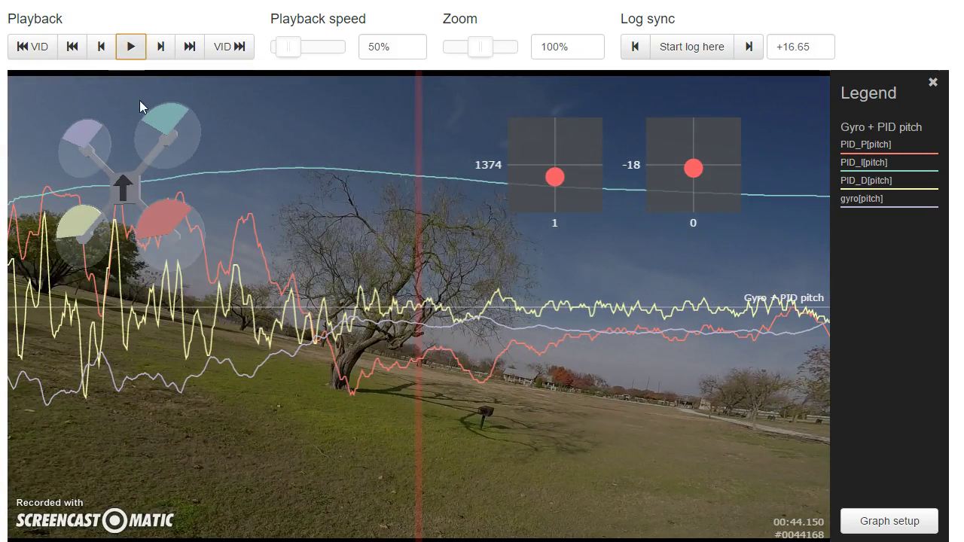
scroll(343, 455, "down", 5)
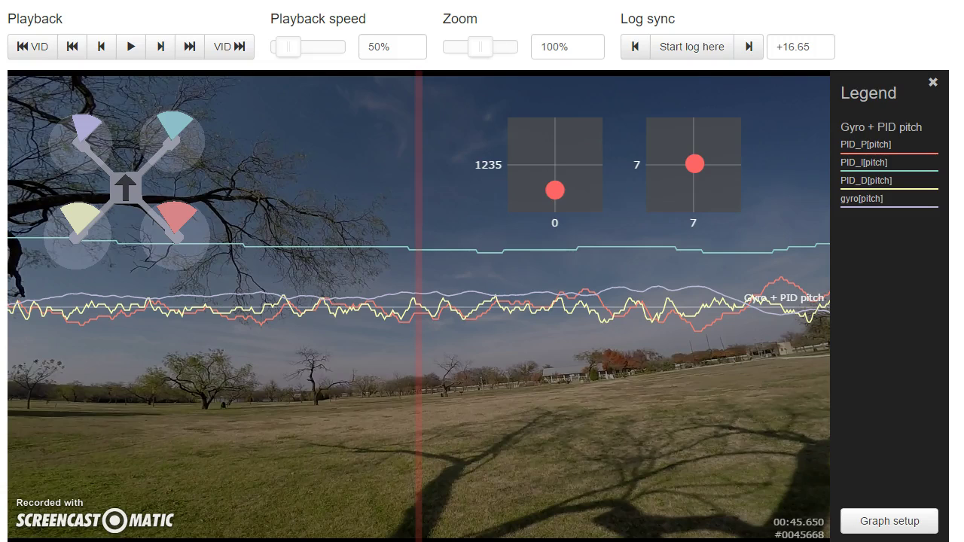
left_click(61, 371)
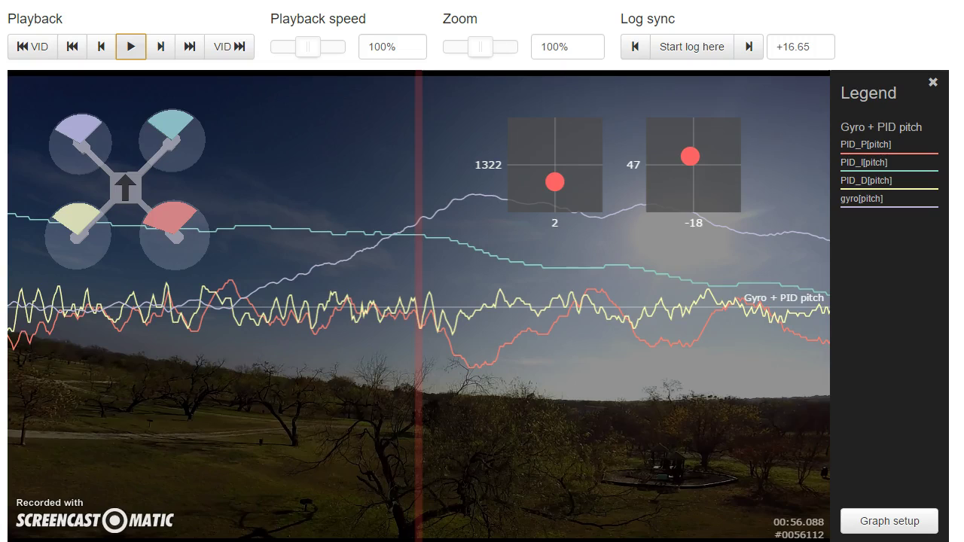
Replace the pitch graph with the Gyro + PID yaw graph and save the graph setup
left_click(891, 521)
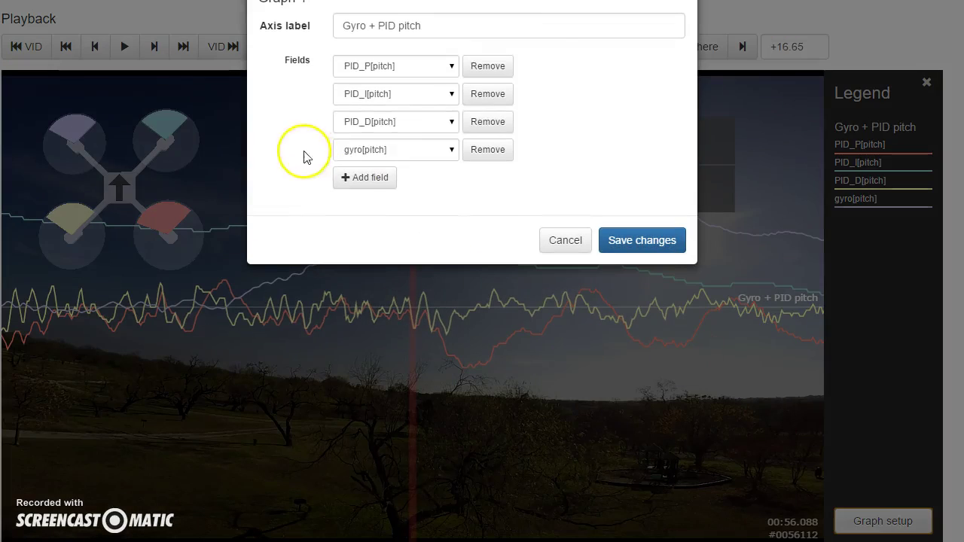
left_click(498, 65)
left_click(494, 67)
left_click(494, 66)
left_click(494, 66)
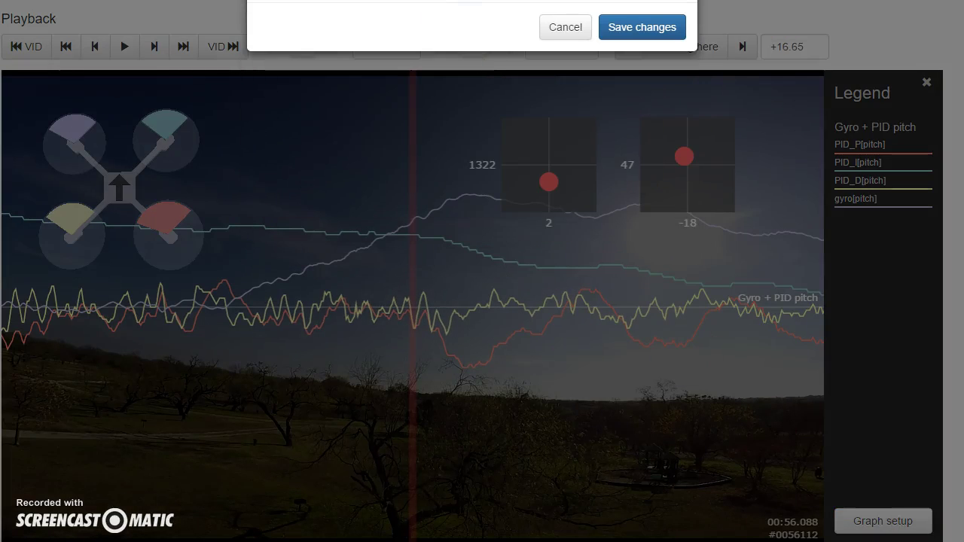
left_click(320, 1)
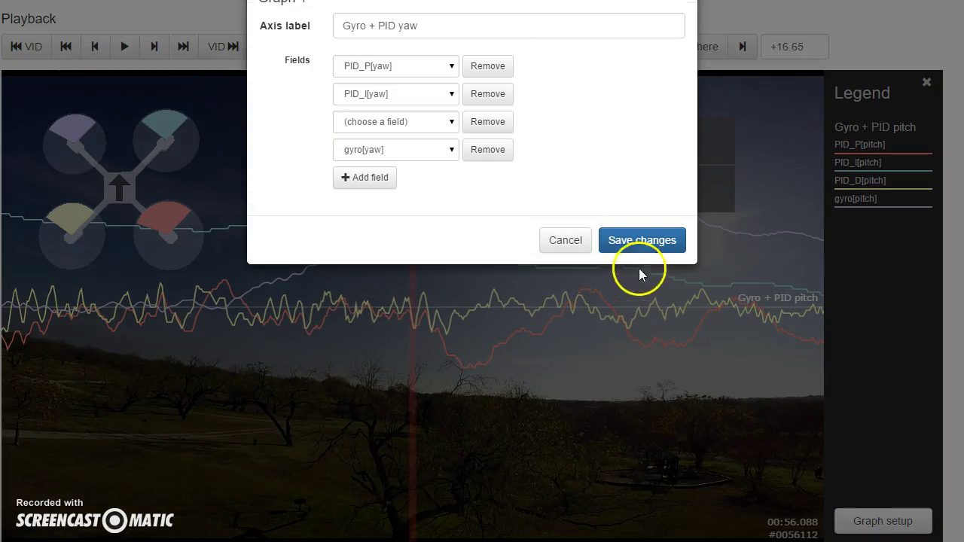
left_click(640, 240)
Move back through the log to about 54.5 s and on to about 9.8 s to examine the yaw P, I and gyro traces
left_click(452, 472)
left_click_drag(452, 472, 695, 485)
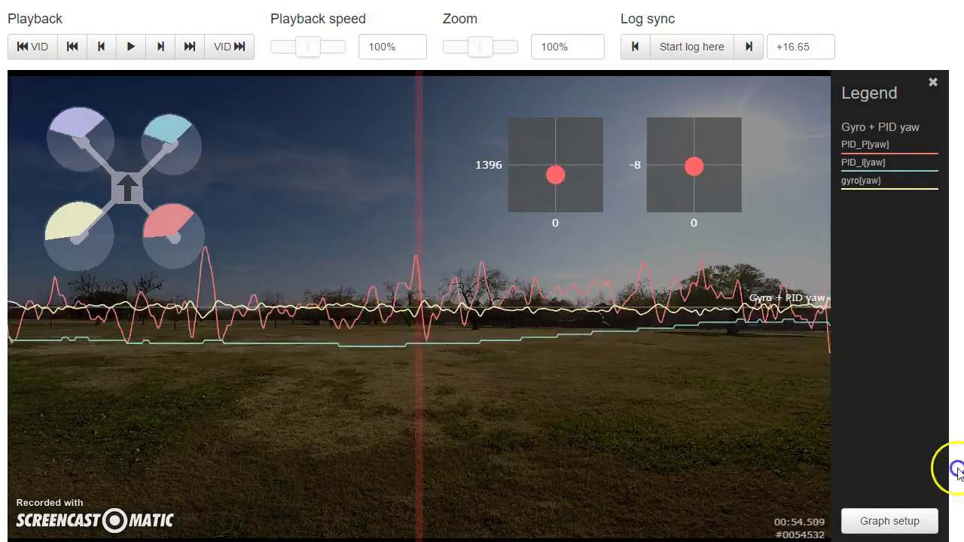
left_click(648, 479)
left_click_drag(596, 476, 5, 478)
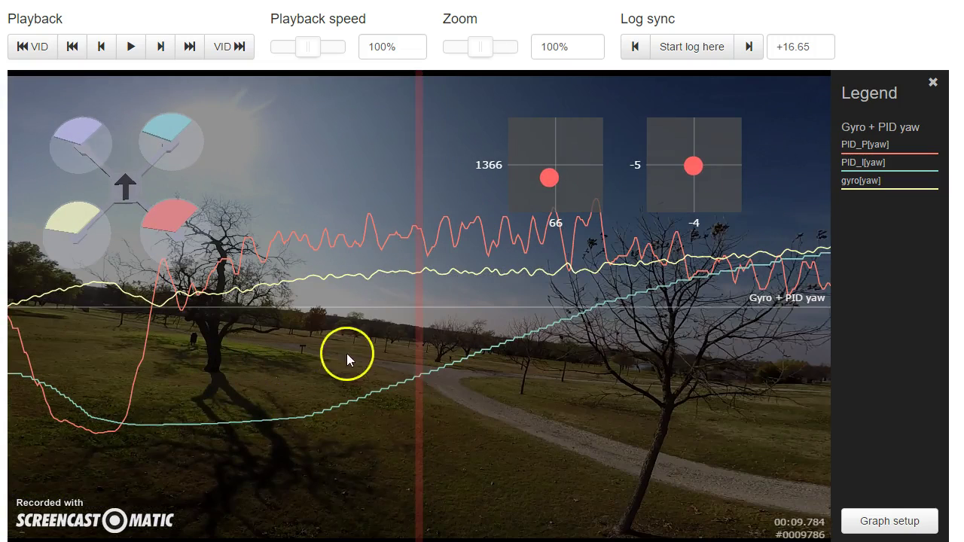
left_click(418, 370)
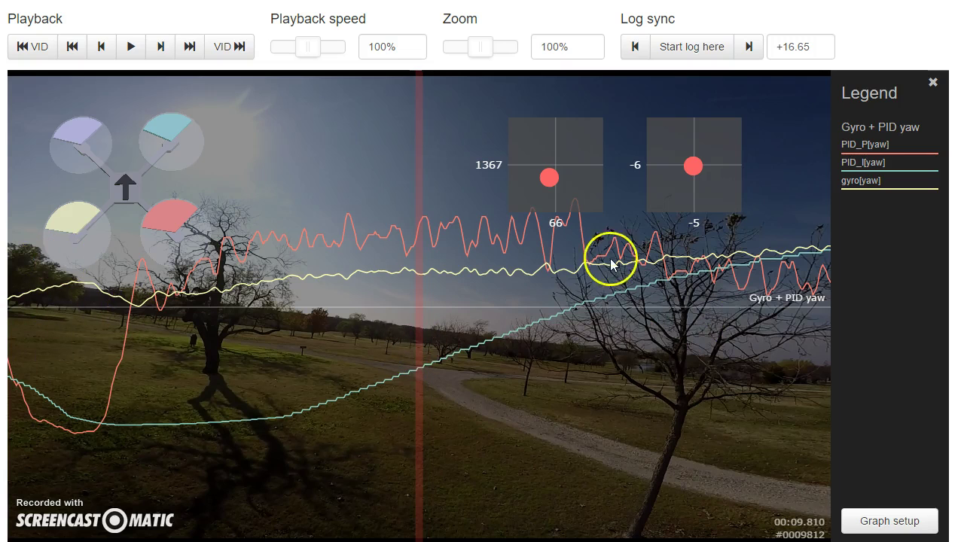
Examine the yaw gyro and PID traces from about 9.8 s through the turns to about 15.6 s
left_click_drag(639, 336, 152, 383)
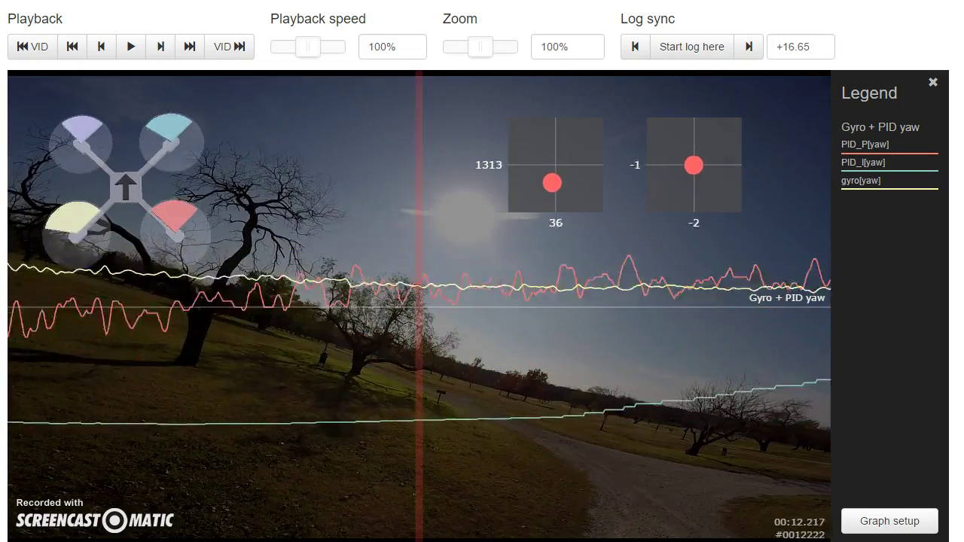
left_click_drag(477, 325, 110, 275)
left_click_drag(676, 338, 525, 339)
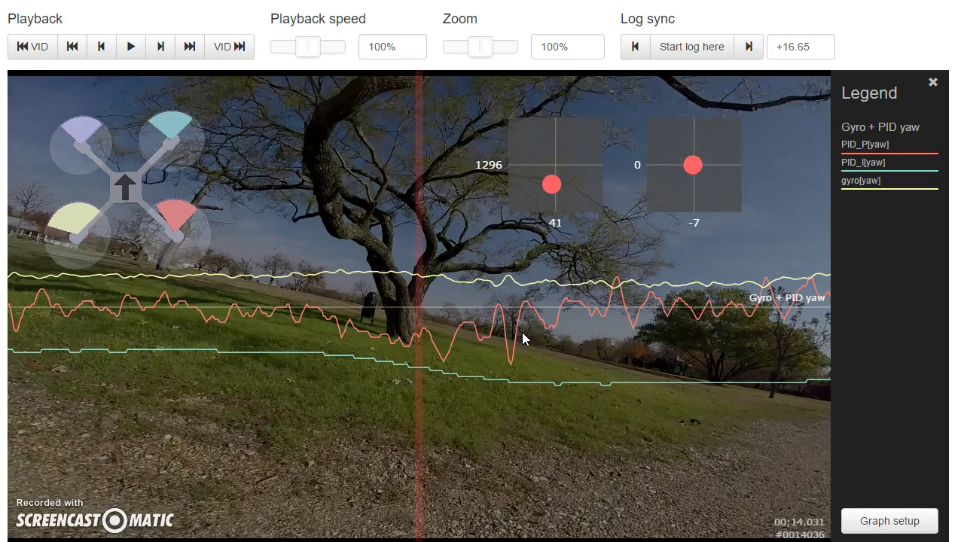
left_click_drag(543, 314, 11, 356)
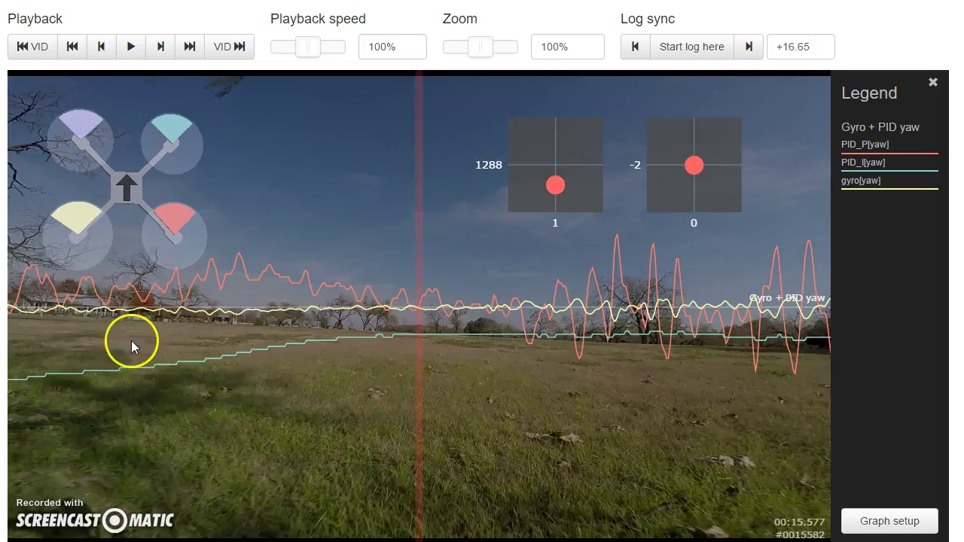
Play the log from about 15.7 s and examine the yaw P oscillation around 16.0 s during the throttle increase
left_click_drag(596, 311, 572, 300)
left_click(129, 48)
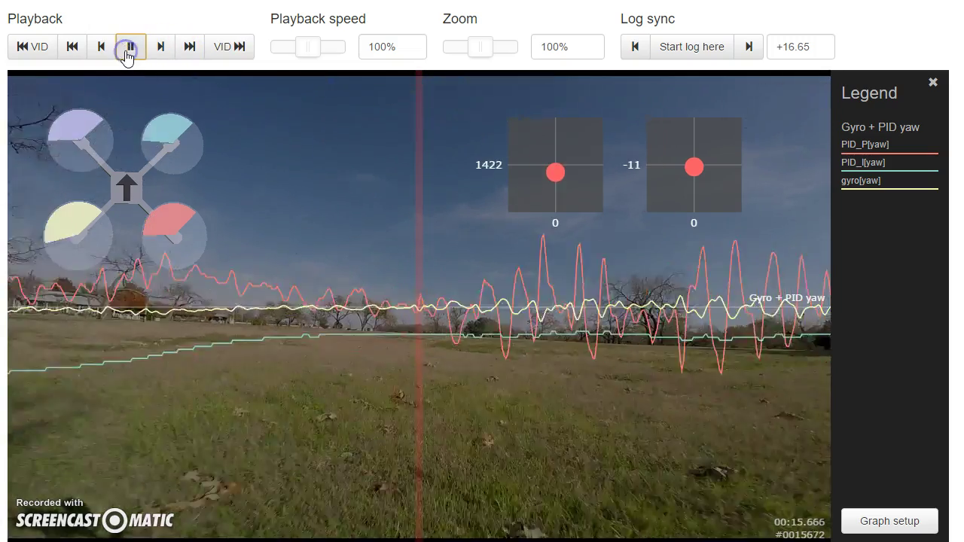
left_click(216, 260)
left_click_drag(317, 435, 482, 443)
left_click_drag(497, 410, 226, 305)
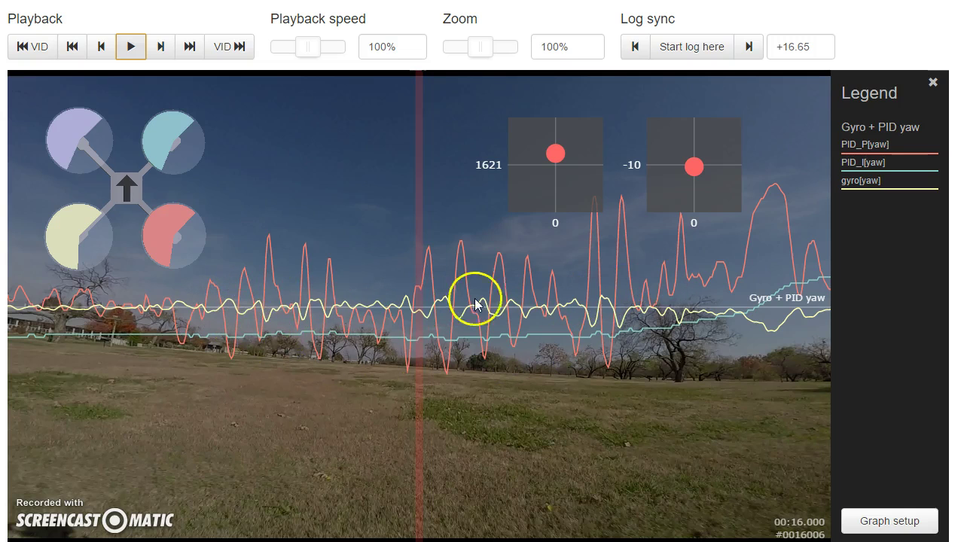
left_click_drag(264, 438, 286, 429)
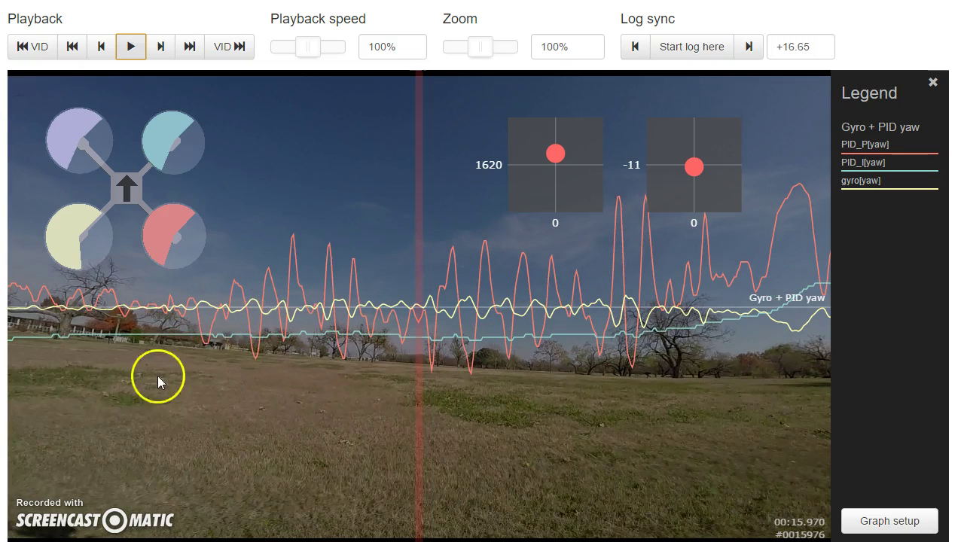
left_click_drag(613, 409, 553, 373)
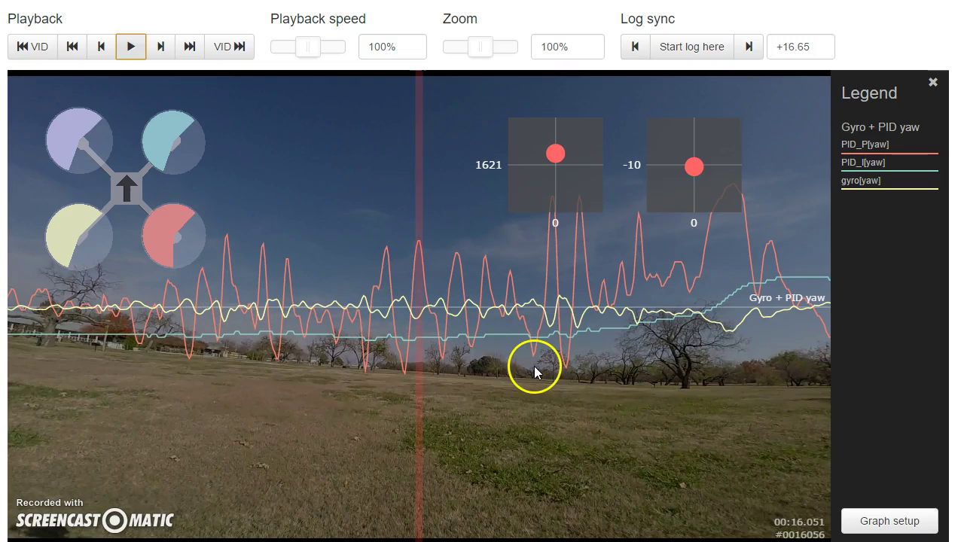
Move ahead to about 35.1 s, step back to about 34.3 s and examine the yaw traces through to about 37.2 s
left_click_drag(671, 392, 269, 354)
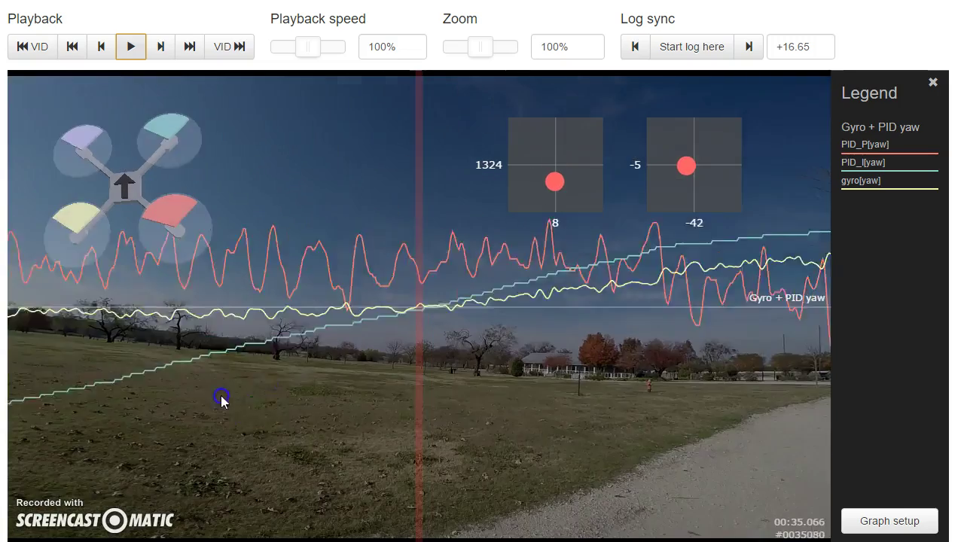
left_click_drag(221, 401, 279, 301)
left_click(369, 383)
left_click_drag(369, 384, 447, 399)
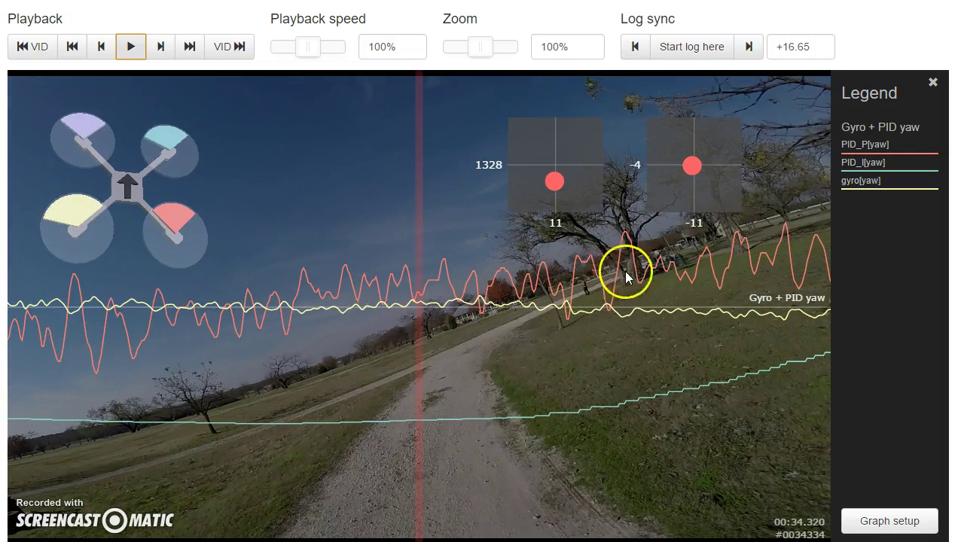
scroll(652, 409, "down", 3)
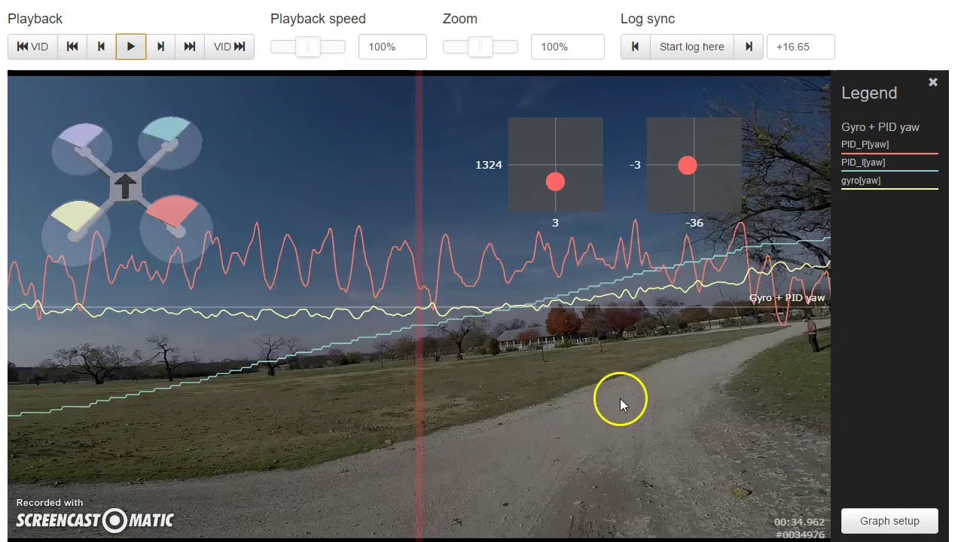
left_click_drag(620, 404, 428, 392)
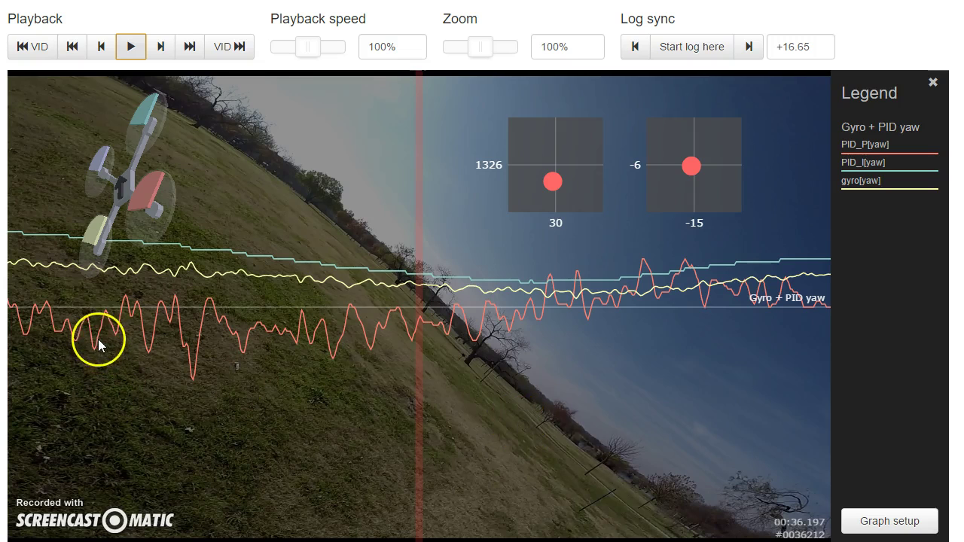
left_click_drag(643, 337, 215, 308)
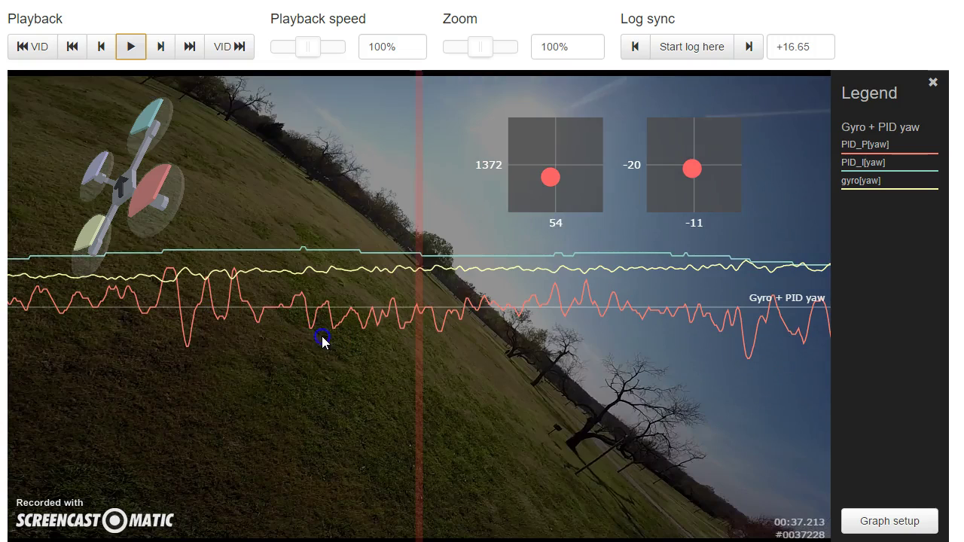